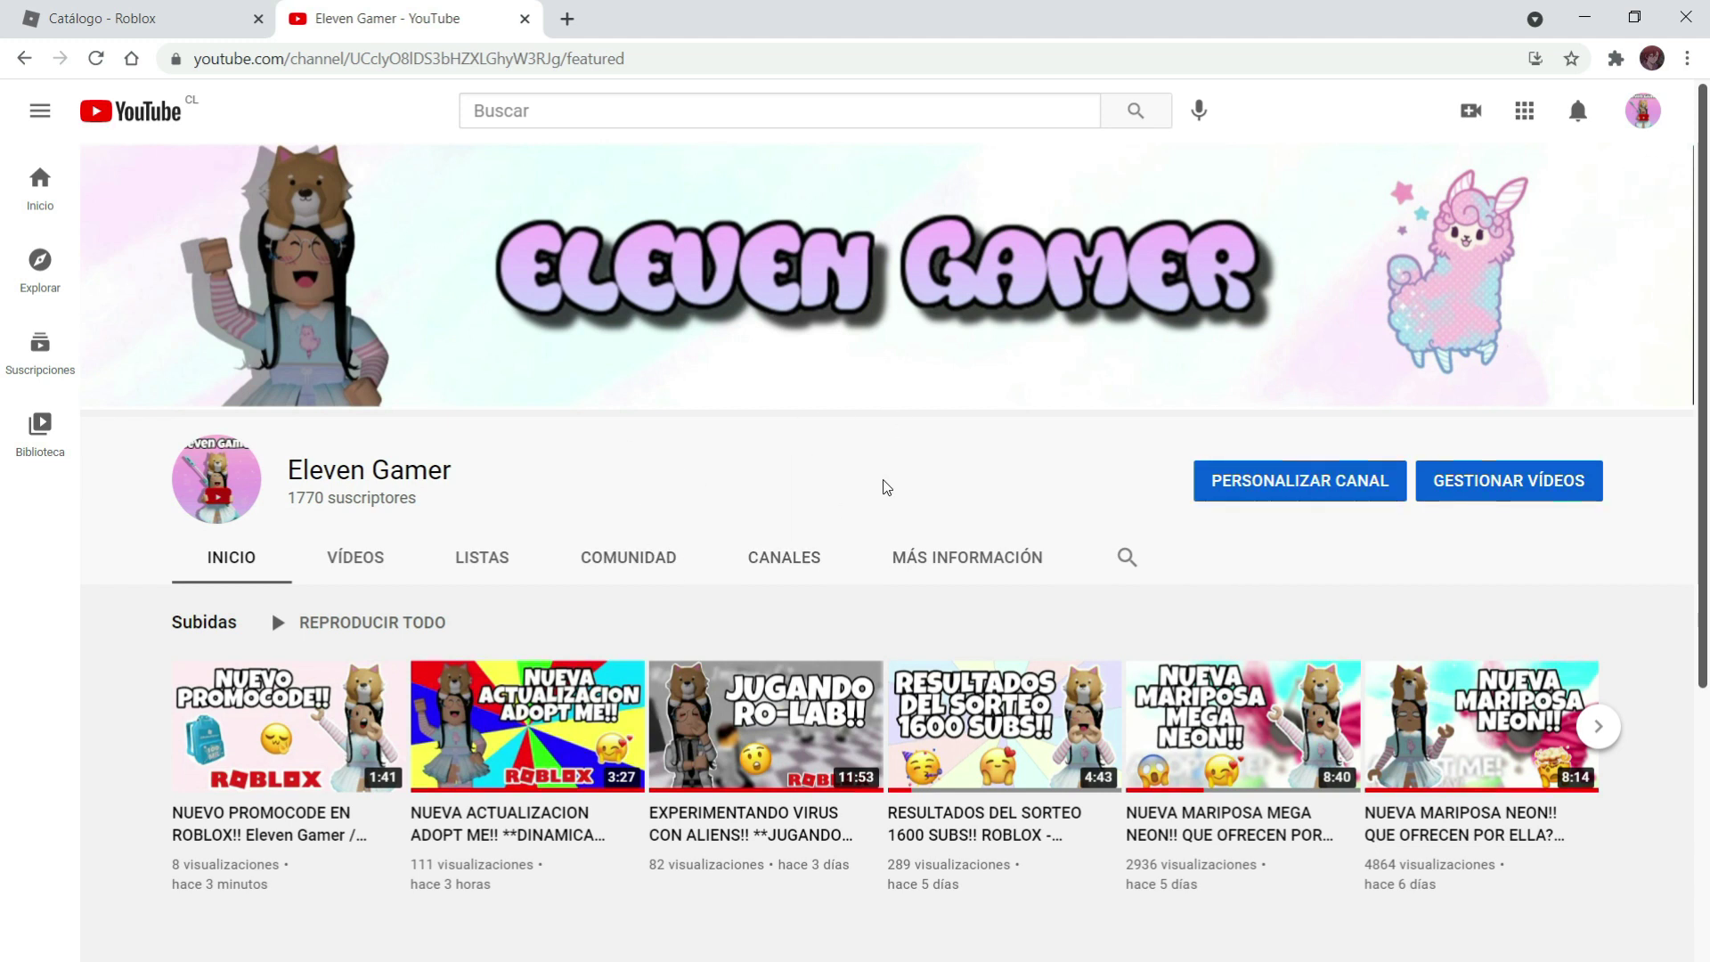
# Step: Browse all accessories (Todos los accesorios) in the Catálogo avatar shop
pyautogui.click(159, 18)
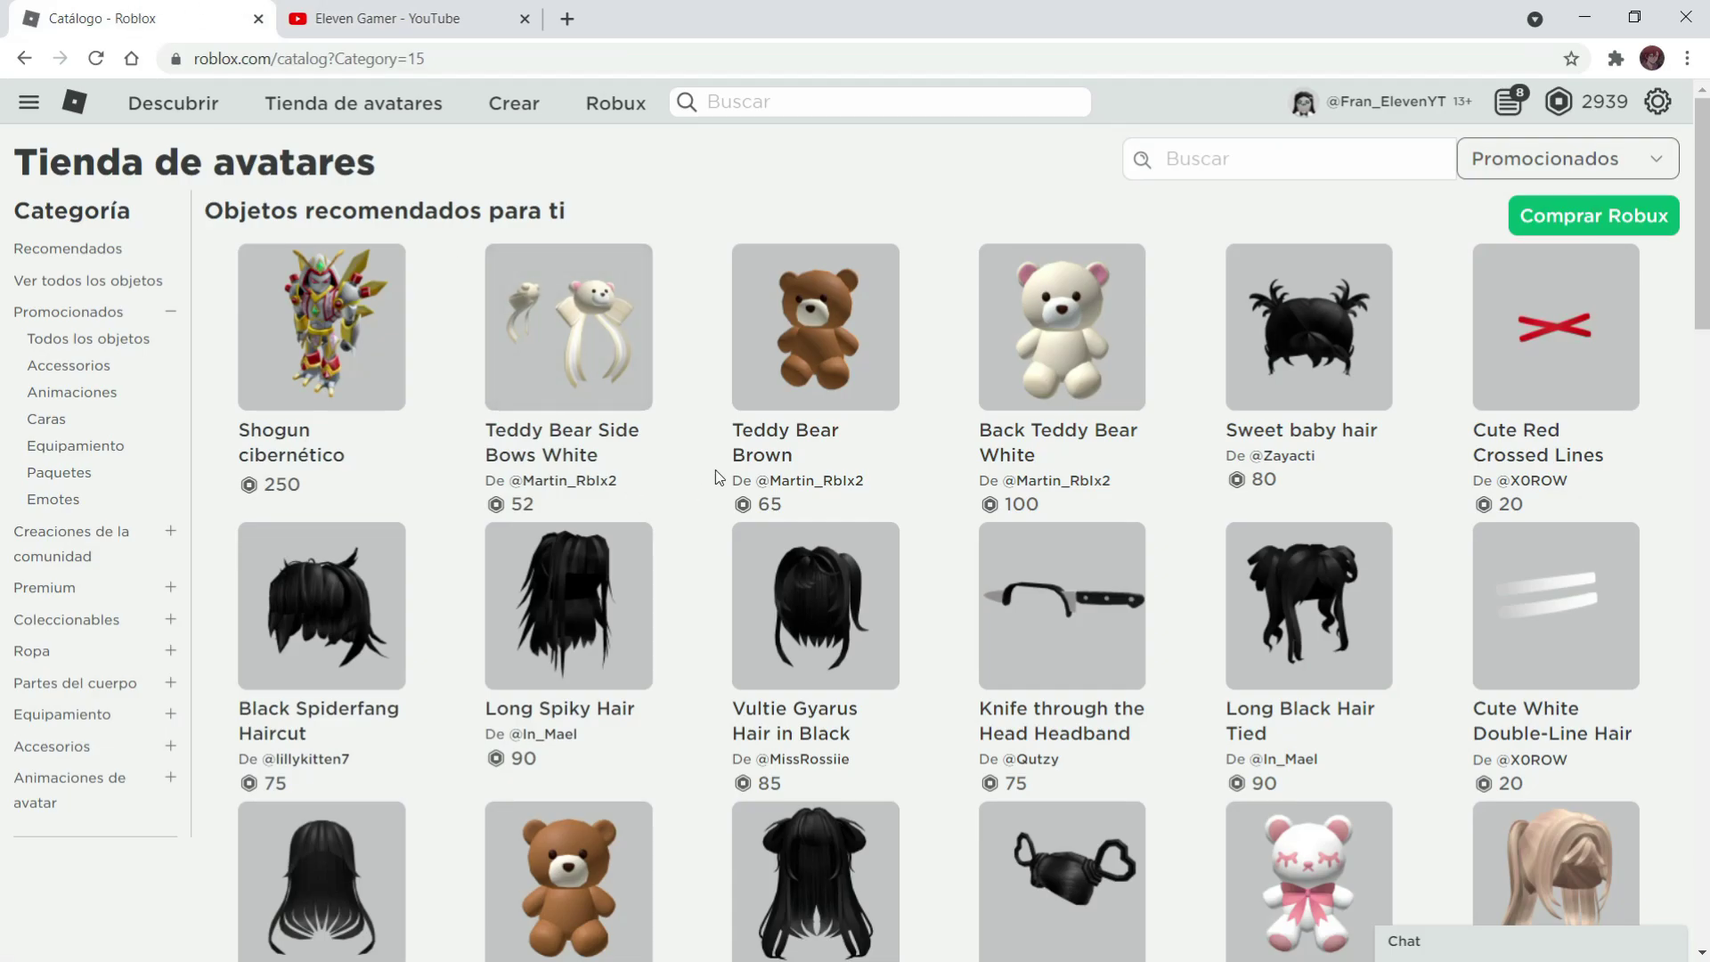
pyautogui.scroll(-3, 714, 468)
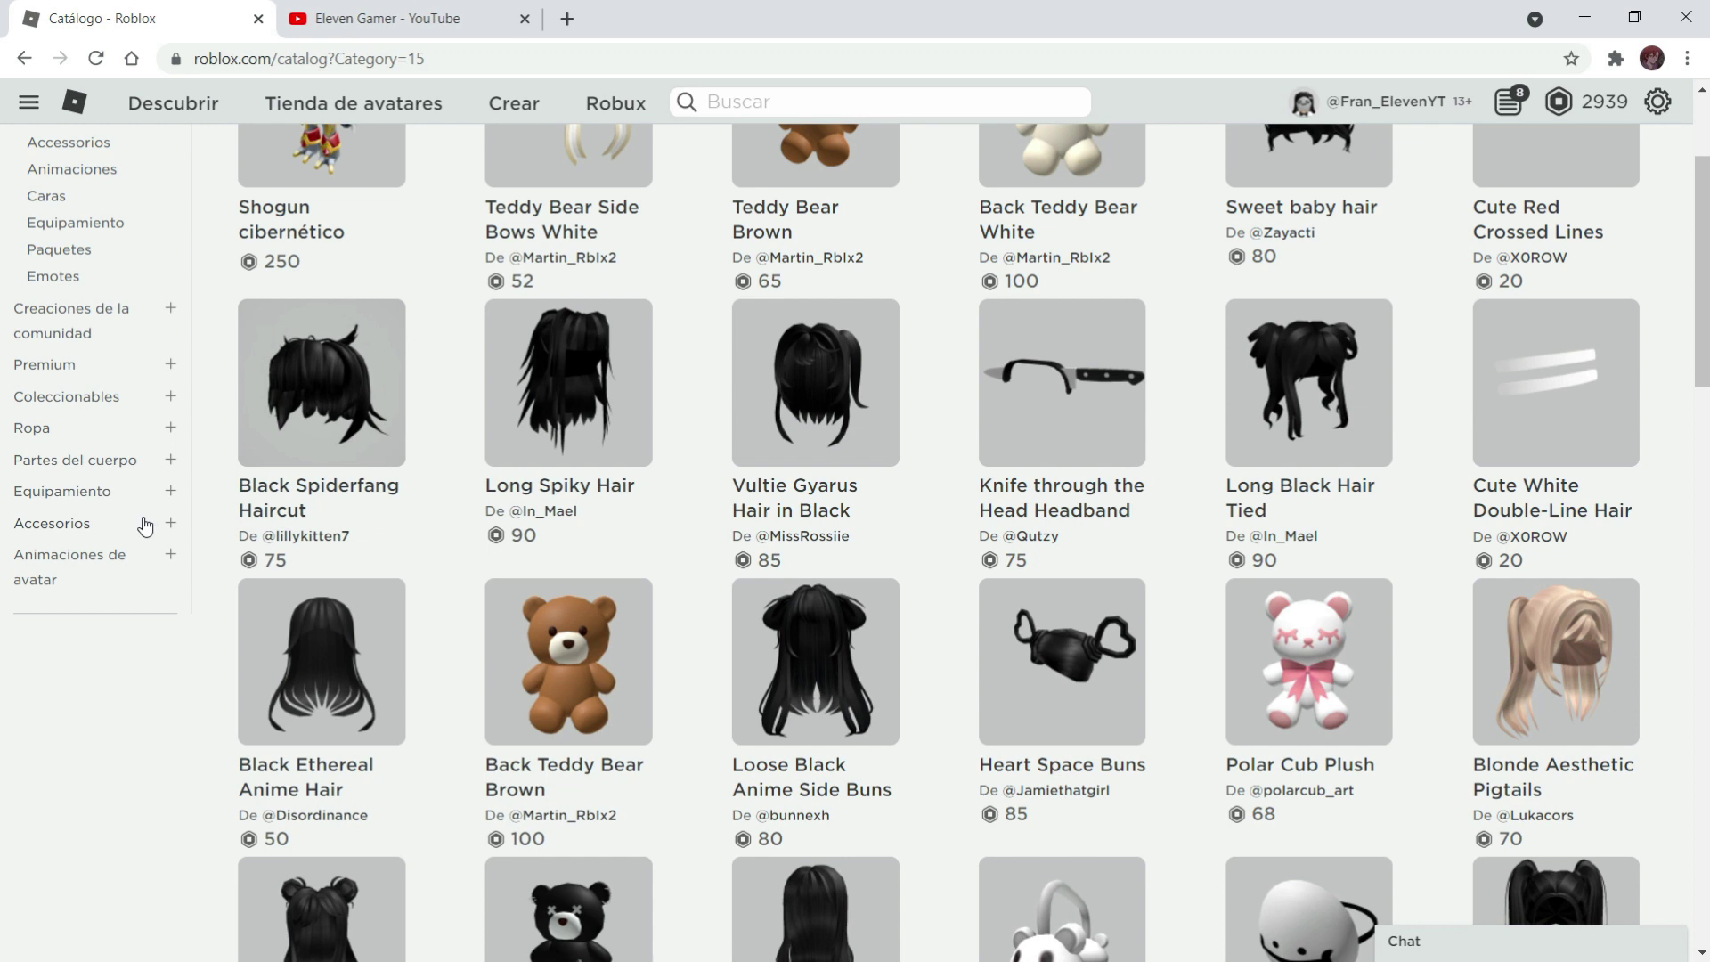
pyautogui.click(86, 547)
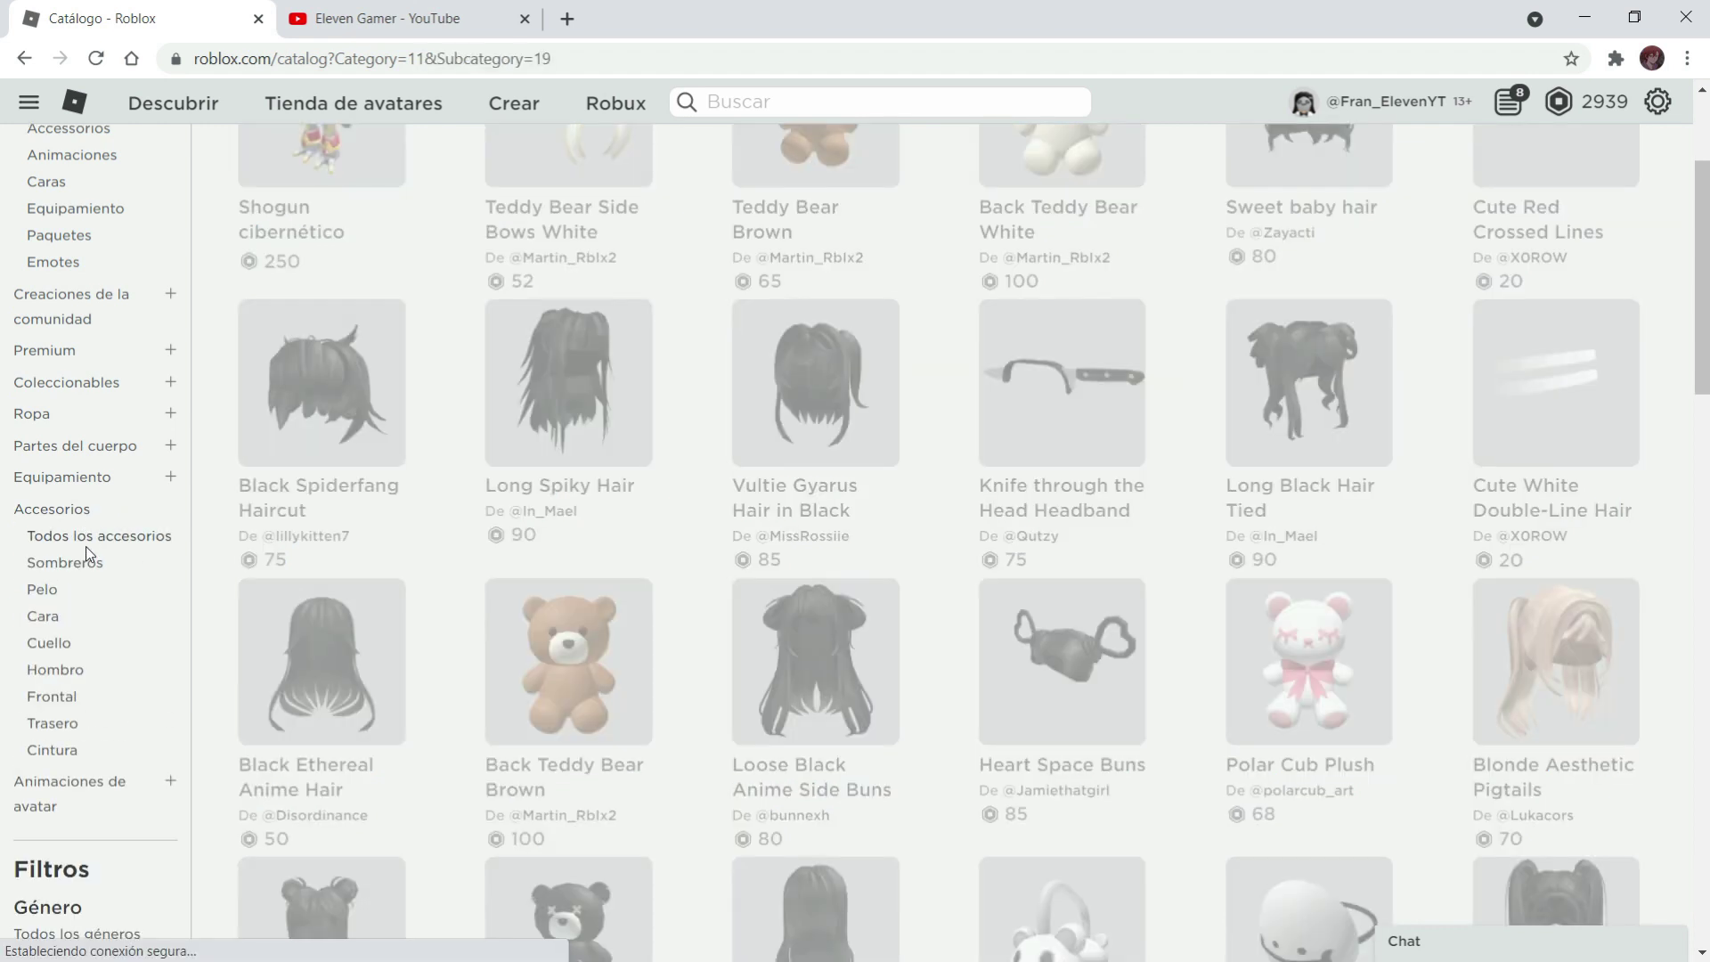
# Step: Set the Precio filter to Gratis and return to the top of the list
pyautogui.scroll(-5, 518, 559)
pyautogui.scroll(-6, 518, 559)
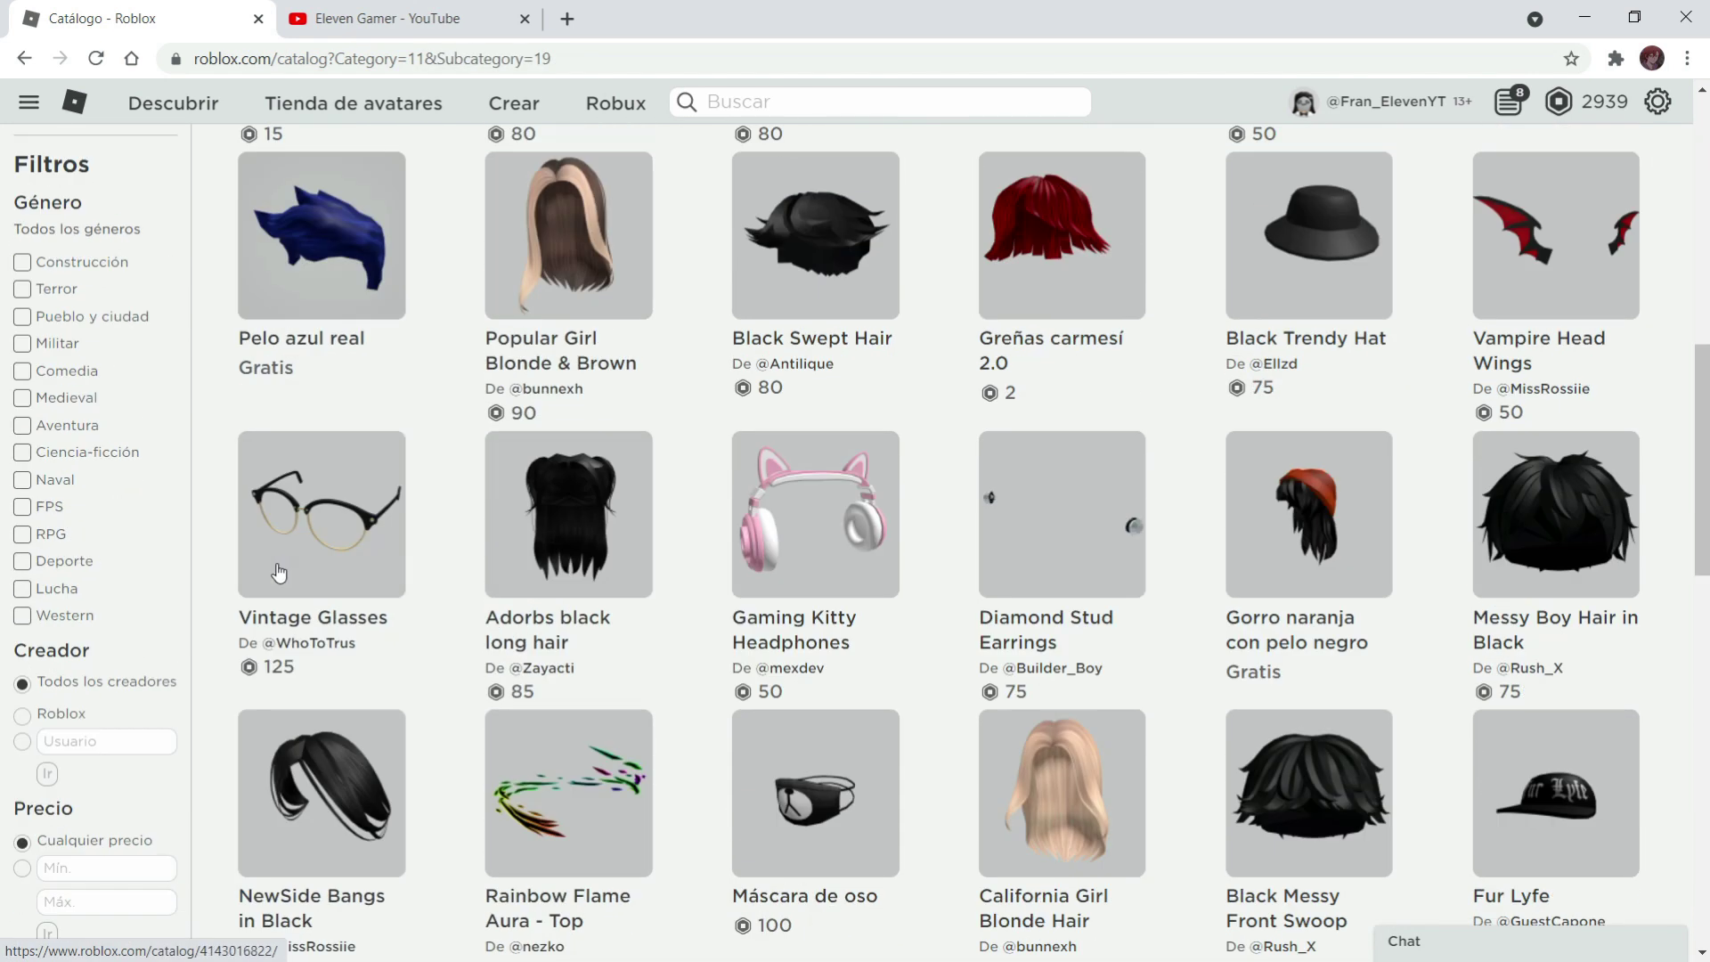
pyautogui.scroll(-3, 68, 582)
pyautogui.scroll(-1, 67, 582)
pyautogui.click(25, 557)
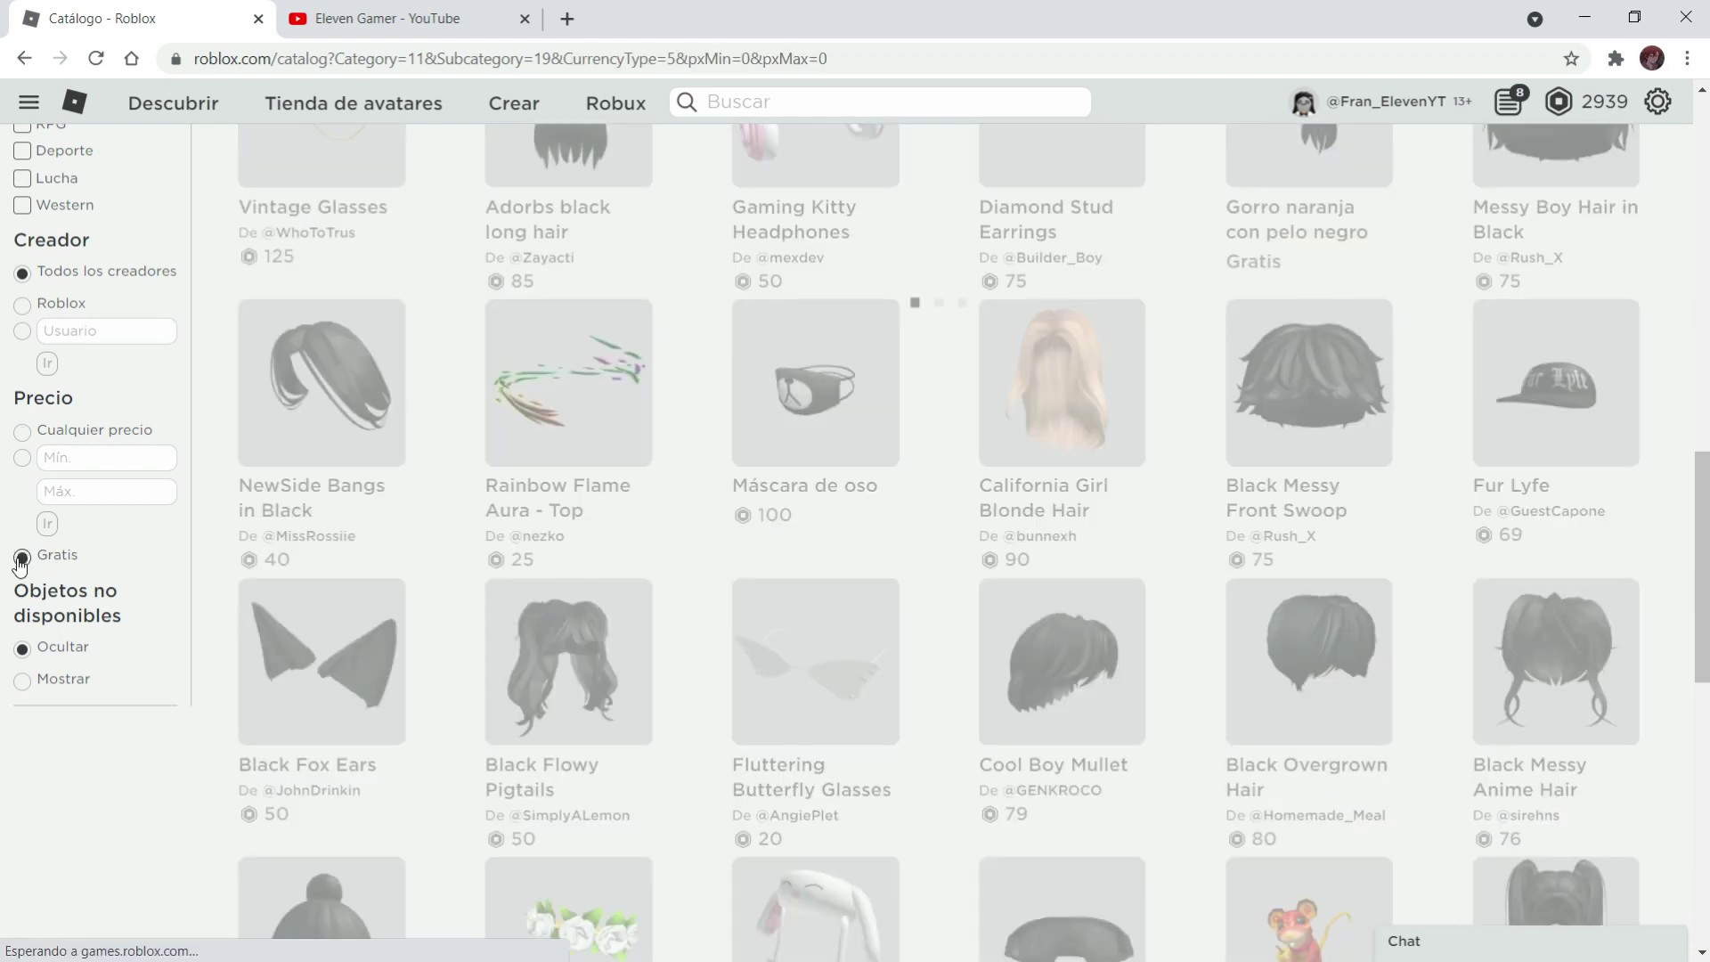
pyautogui.scroll(3, 374, 605)
pyautogui.scroll(6, 375, 604)
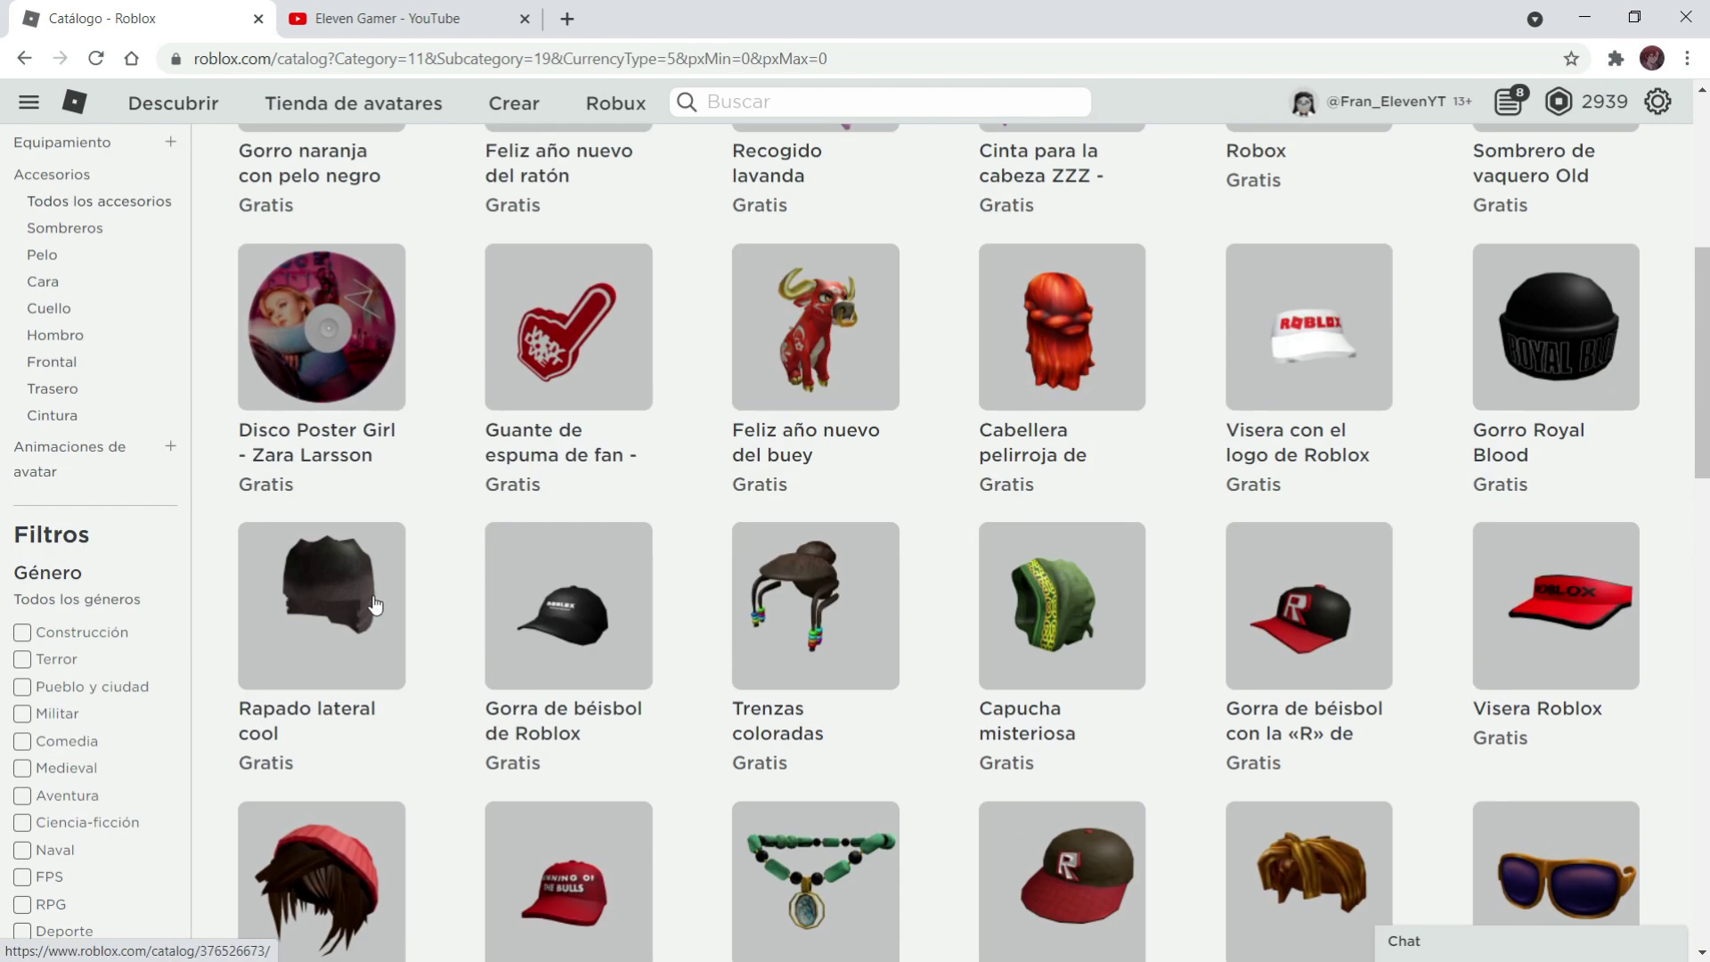
pyautogui.scroll(4, 374, 604)
pyautogui.scroll(1, 375, 605)
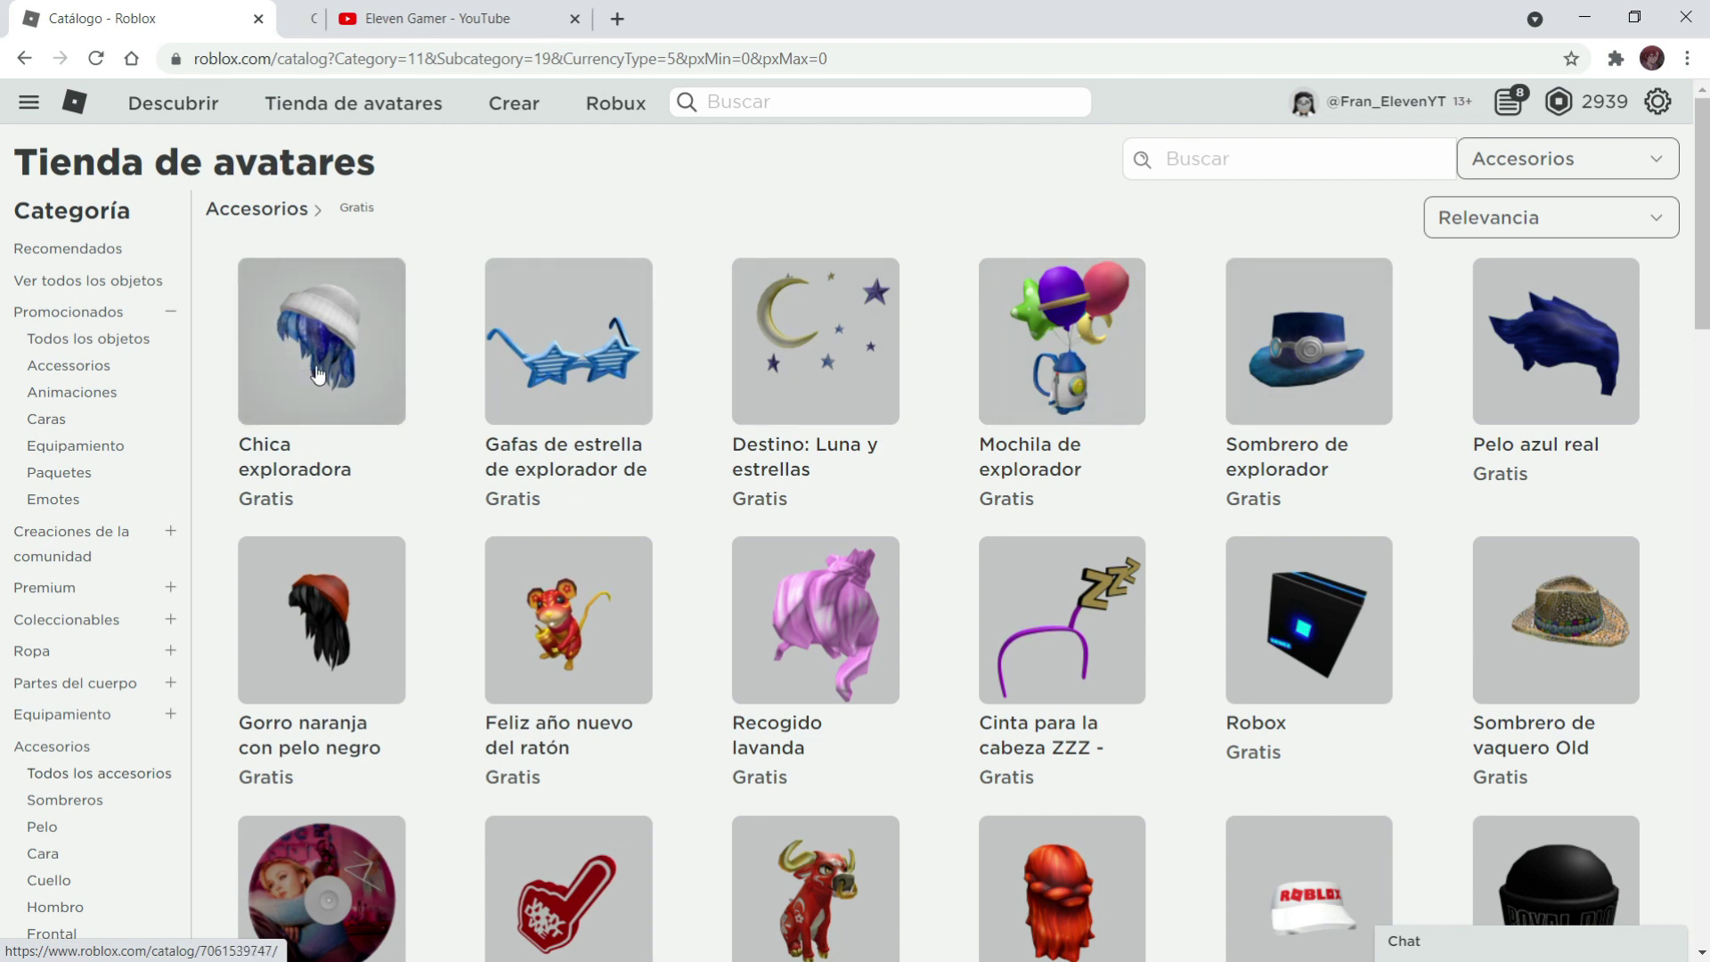
# Step: Open the Luobu explorer hair, glasses, moon, backpack and hat pages in new tabs
pyautogui.middleClick(569, 347)
pyautogui.middleClick(806, 339)
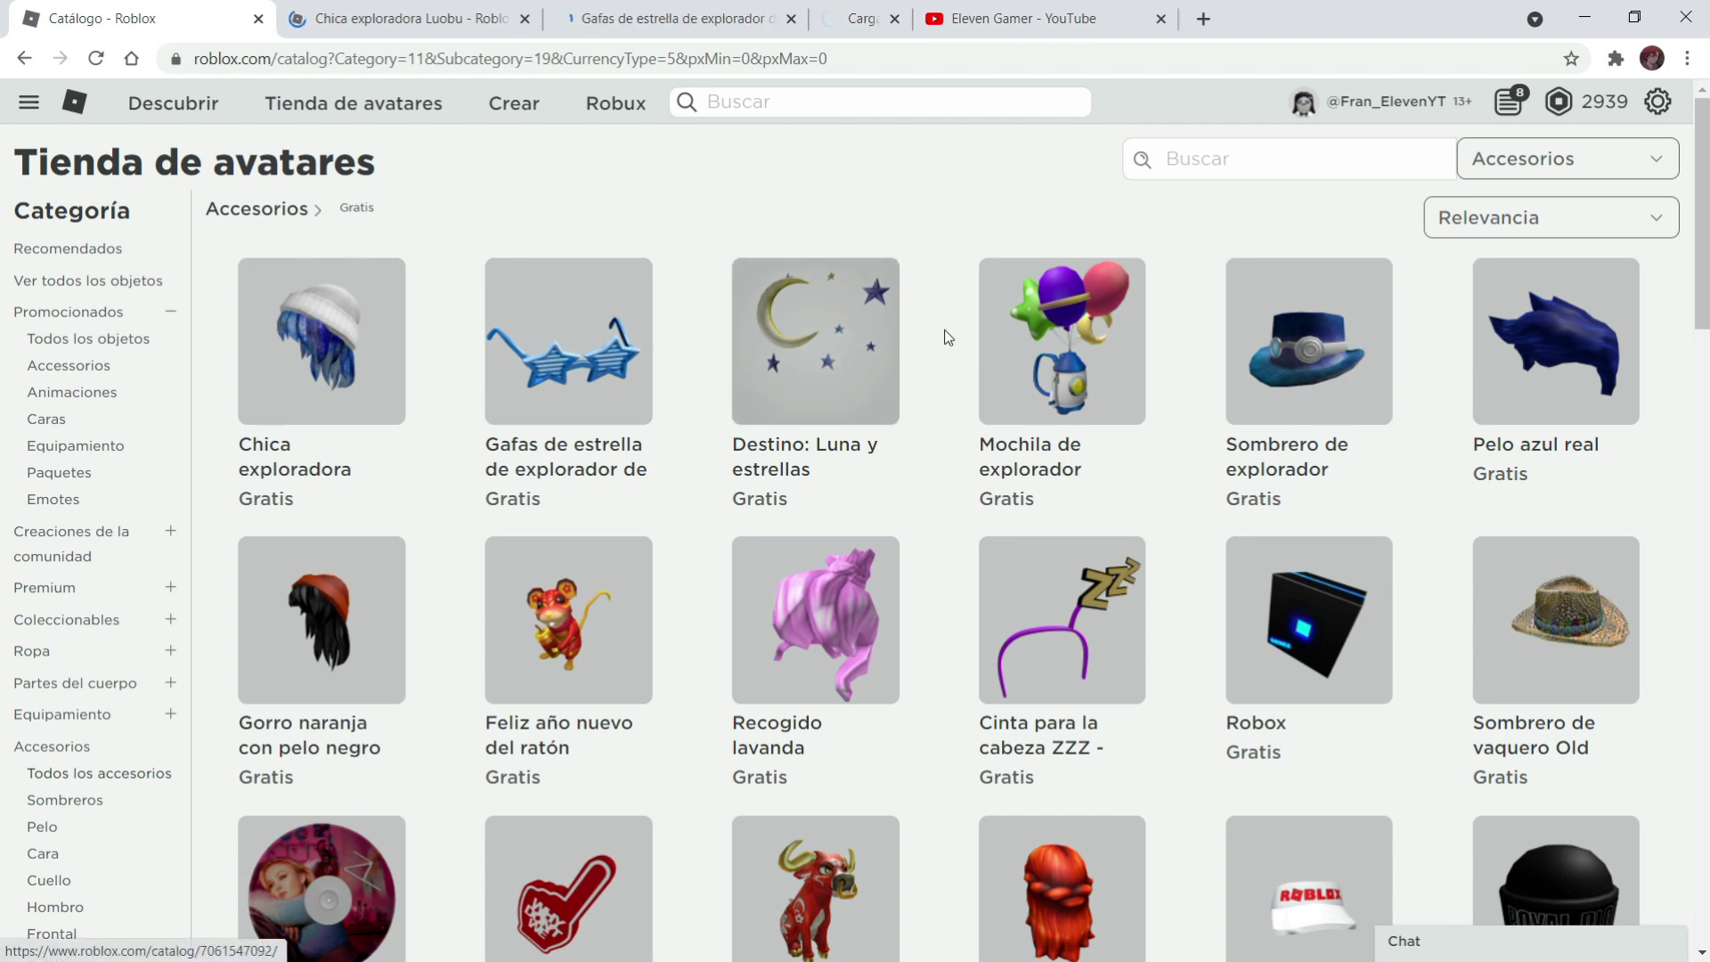
pyautogui.middleClick(1062, 341)
pyautogui.middleClick(1308, 341)
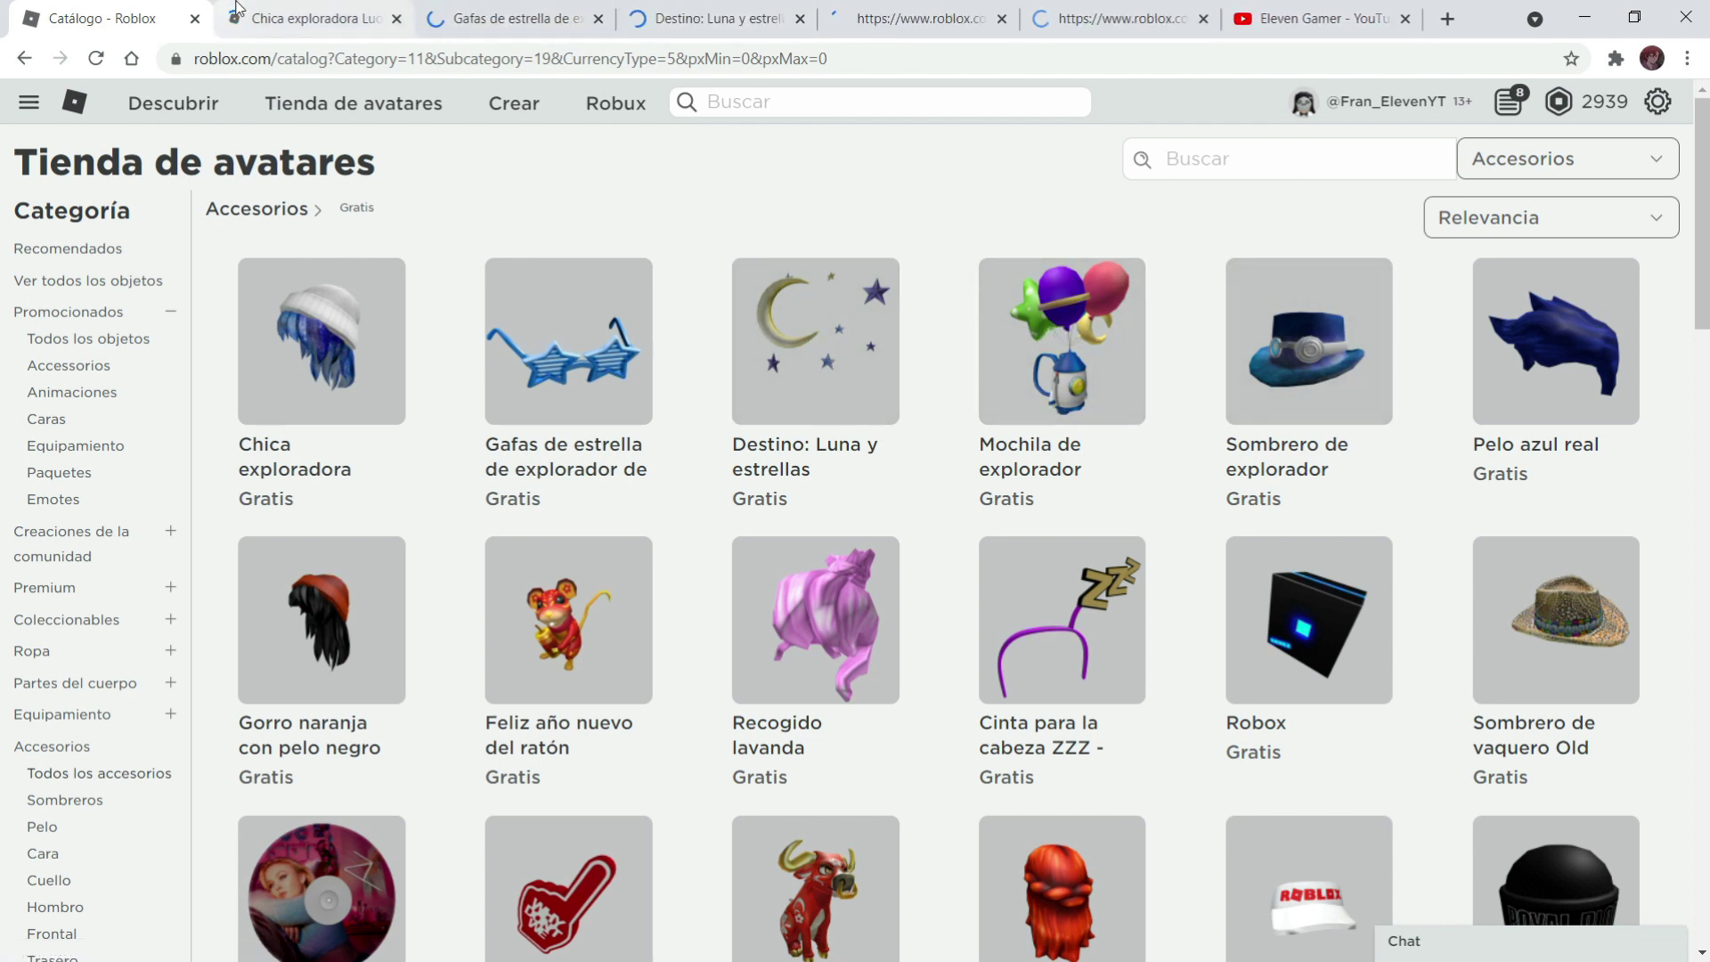
# Step: Claim the free Chica exploradora Luobu hair
pyautogui.click(236, 10)
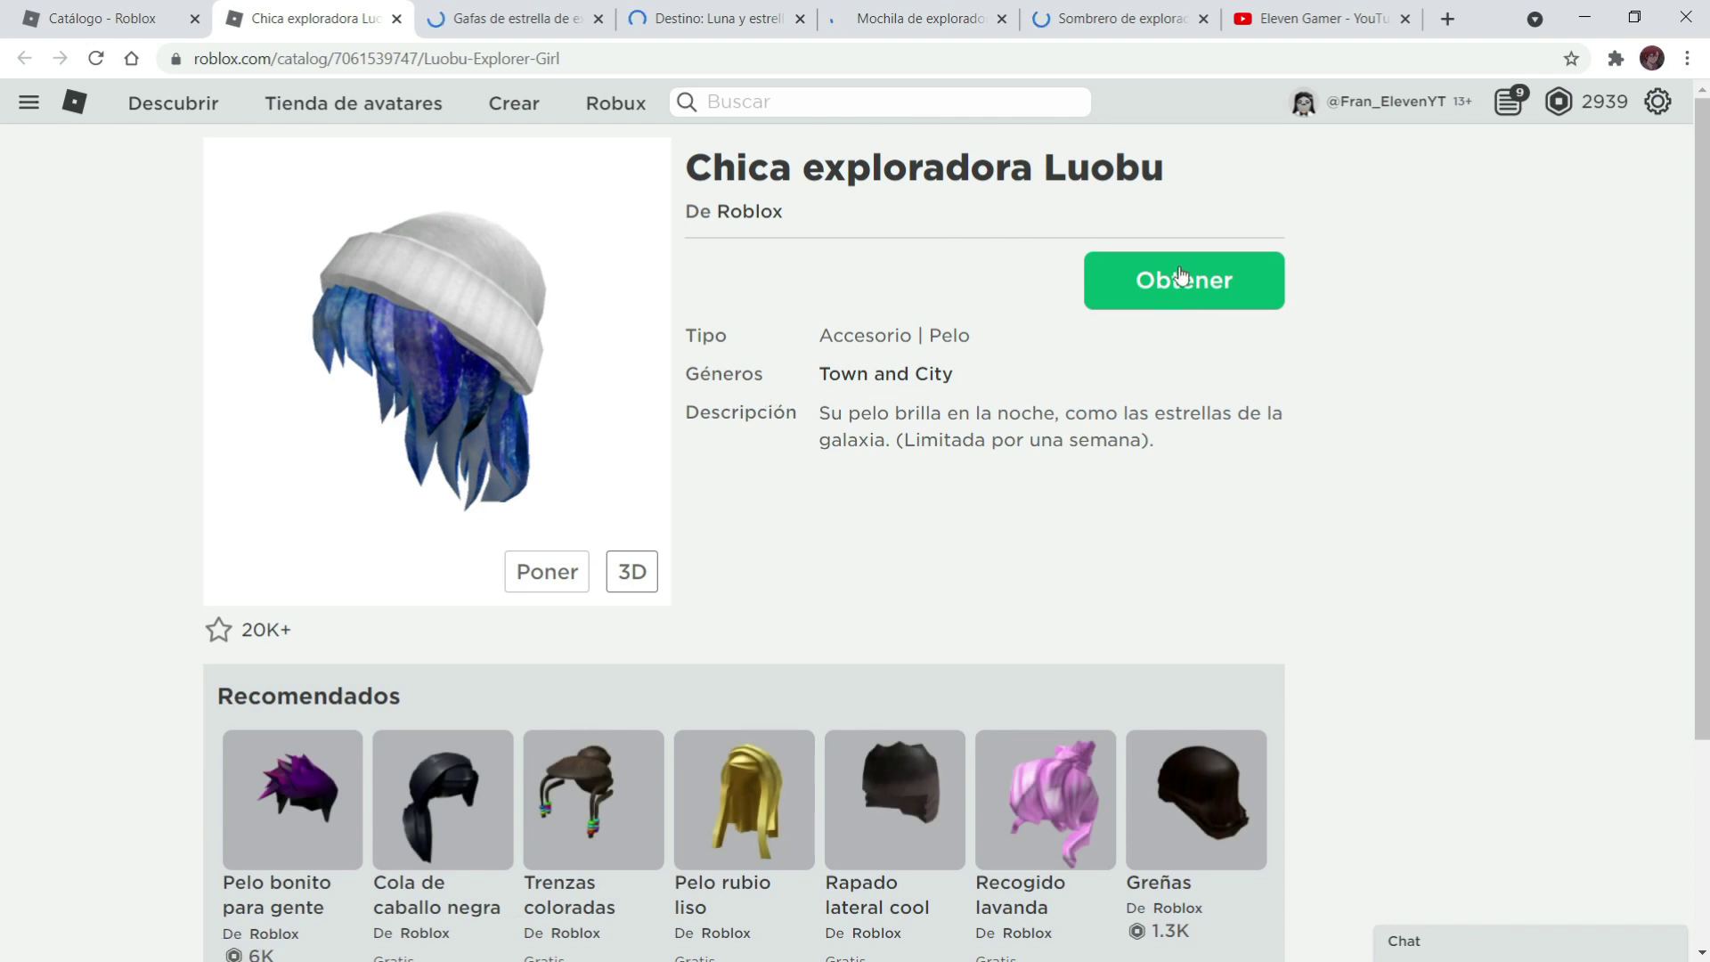
pyautogui.click(1139, 283)
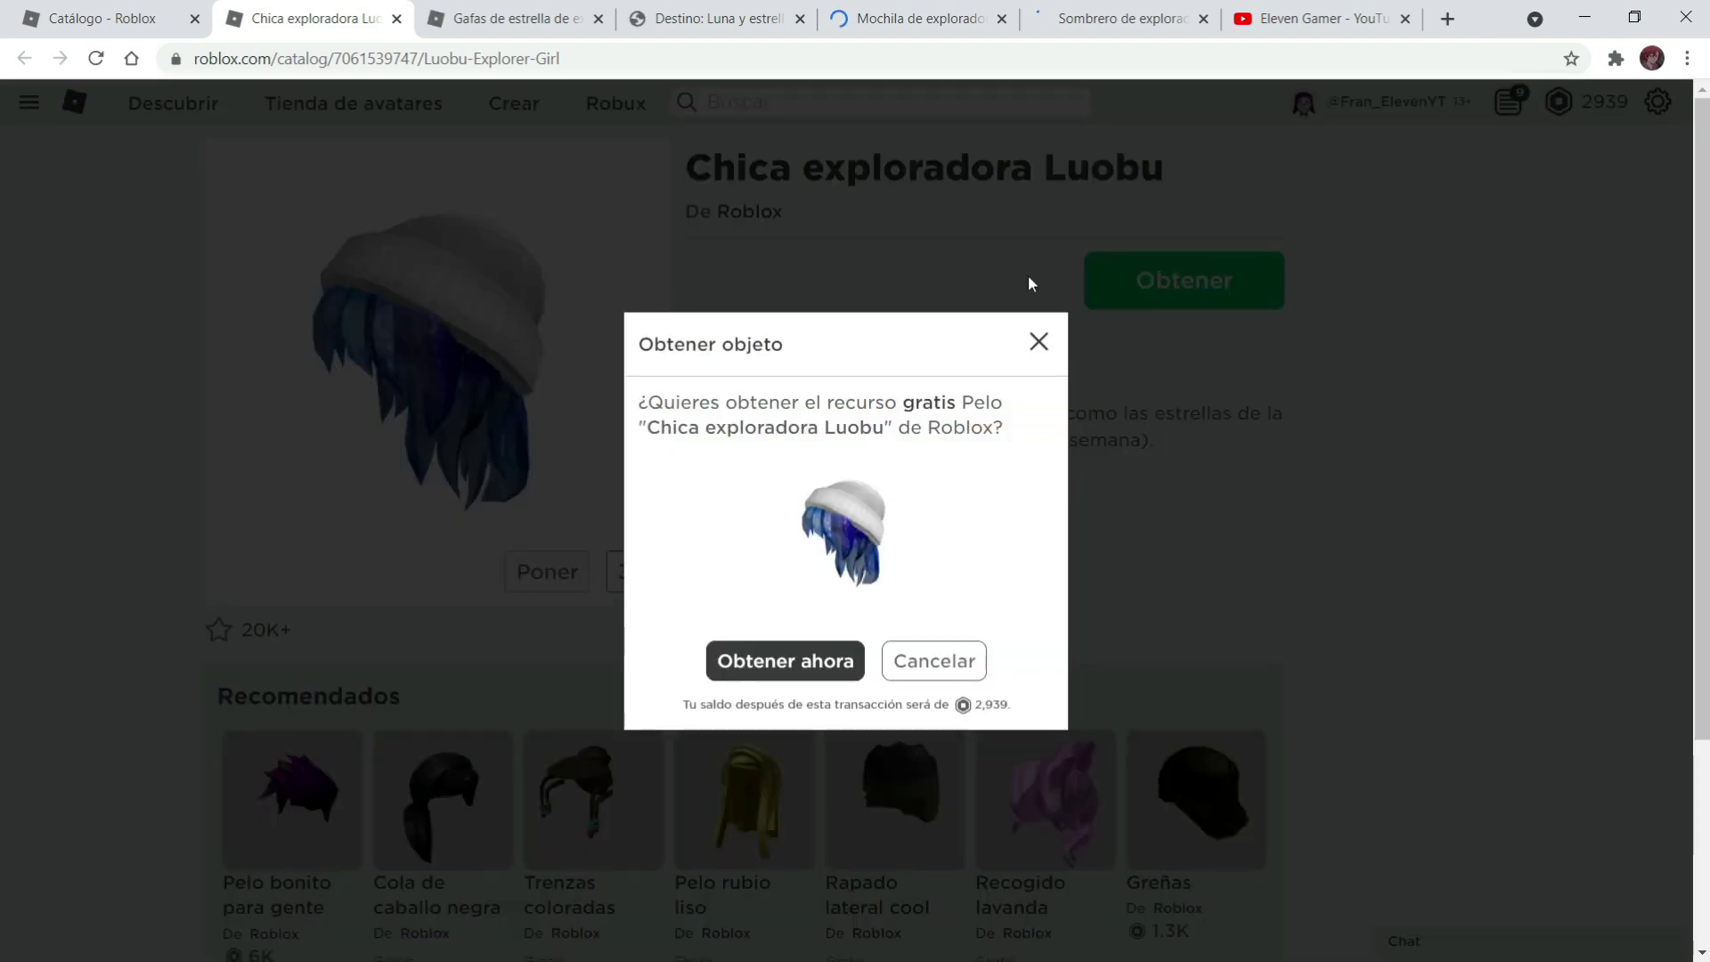
pyautogui.click(793, 659)
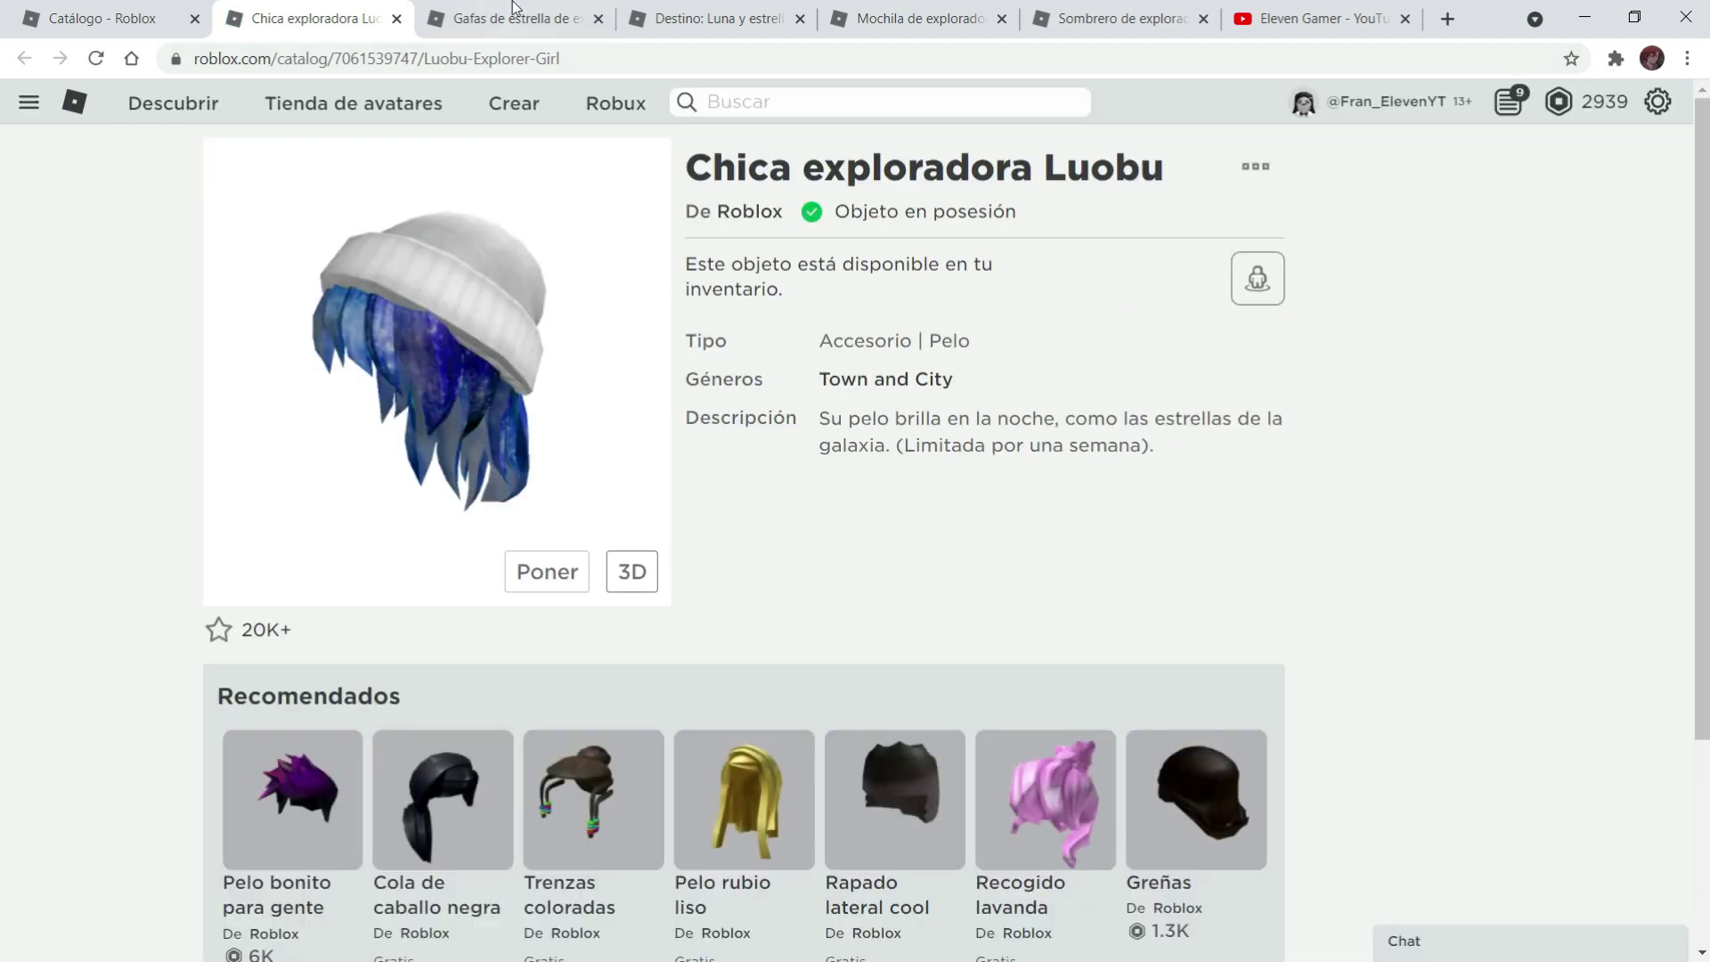
# Step: Claim the free Luobu explorer star glasses and close the finished item tabs
pyautogui.click(425, 25)
pyautogui.click(397, 20)
pyautogui.click(1158, 328)
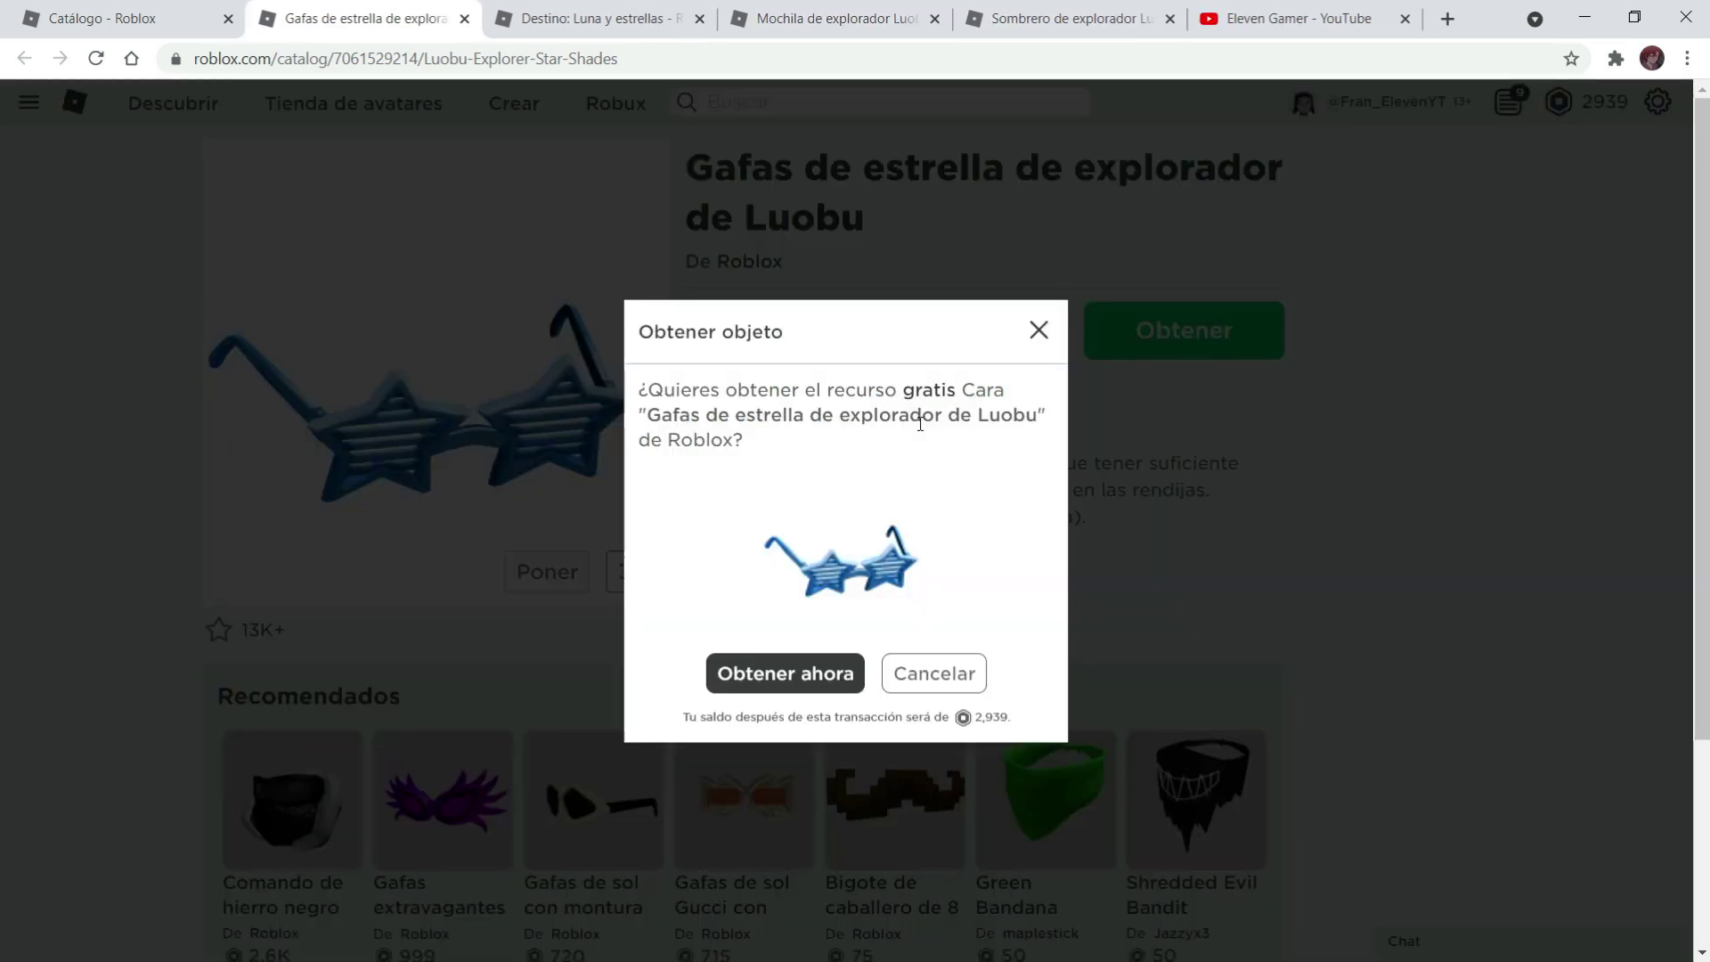
pyautogui.click(830, 677)
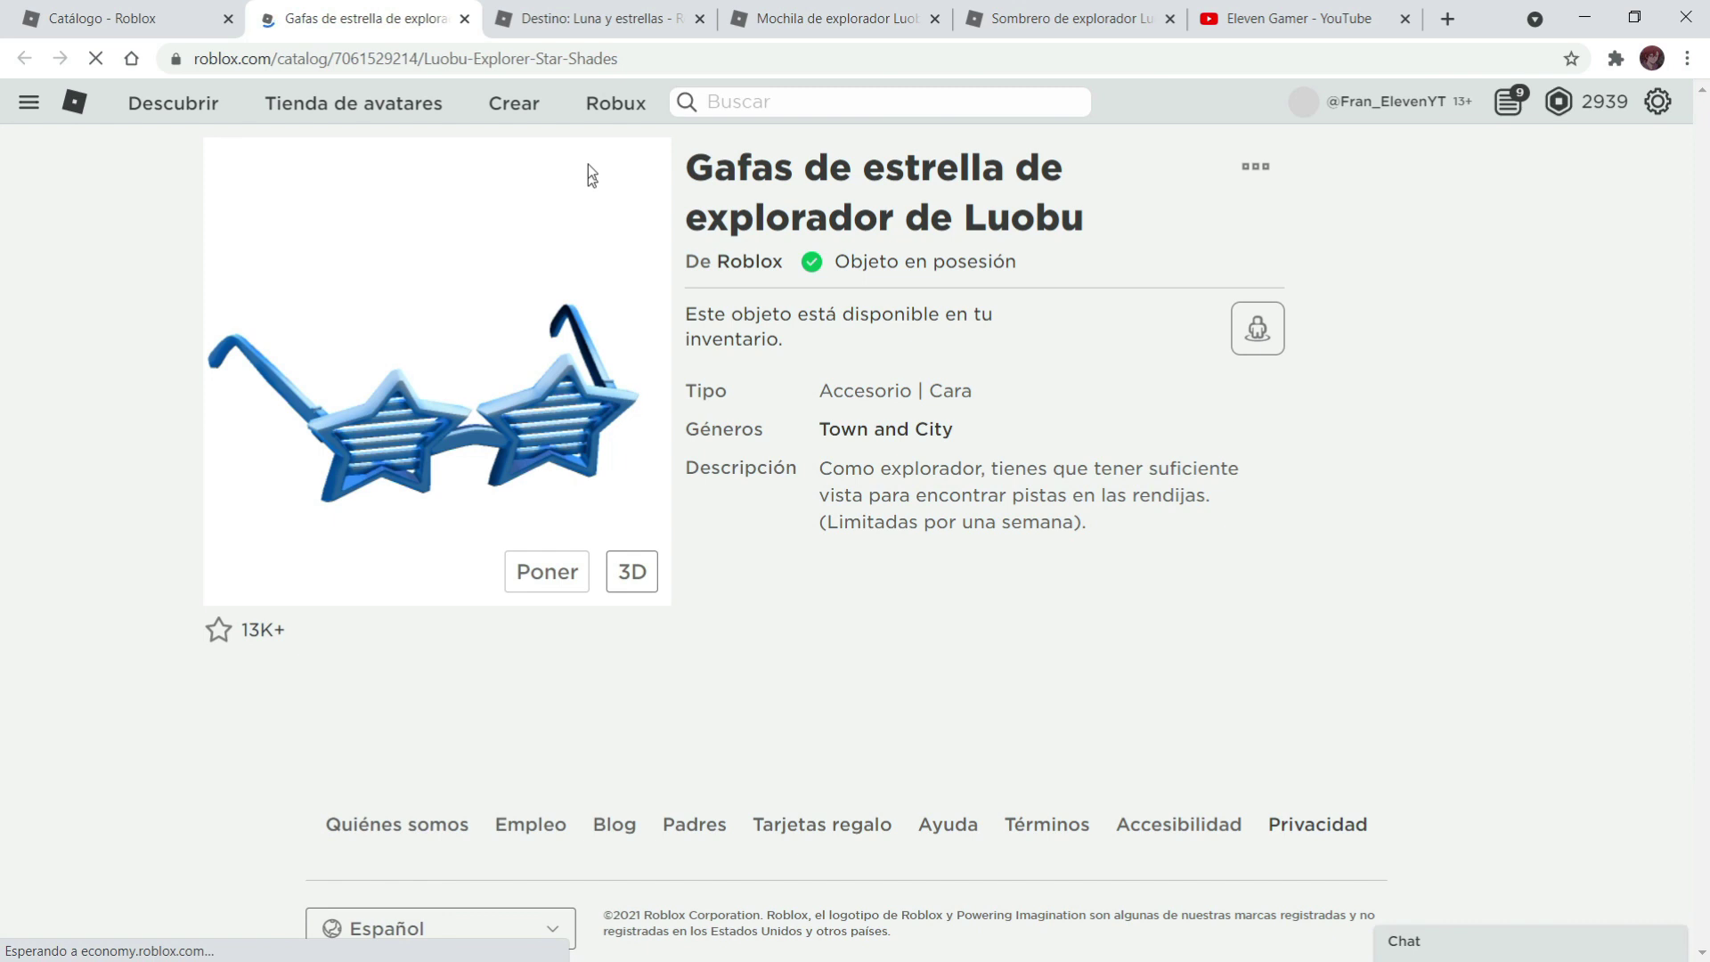
pyautogui.click(464, 19)
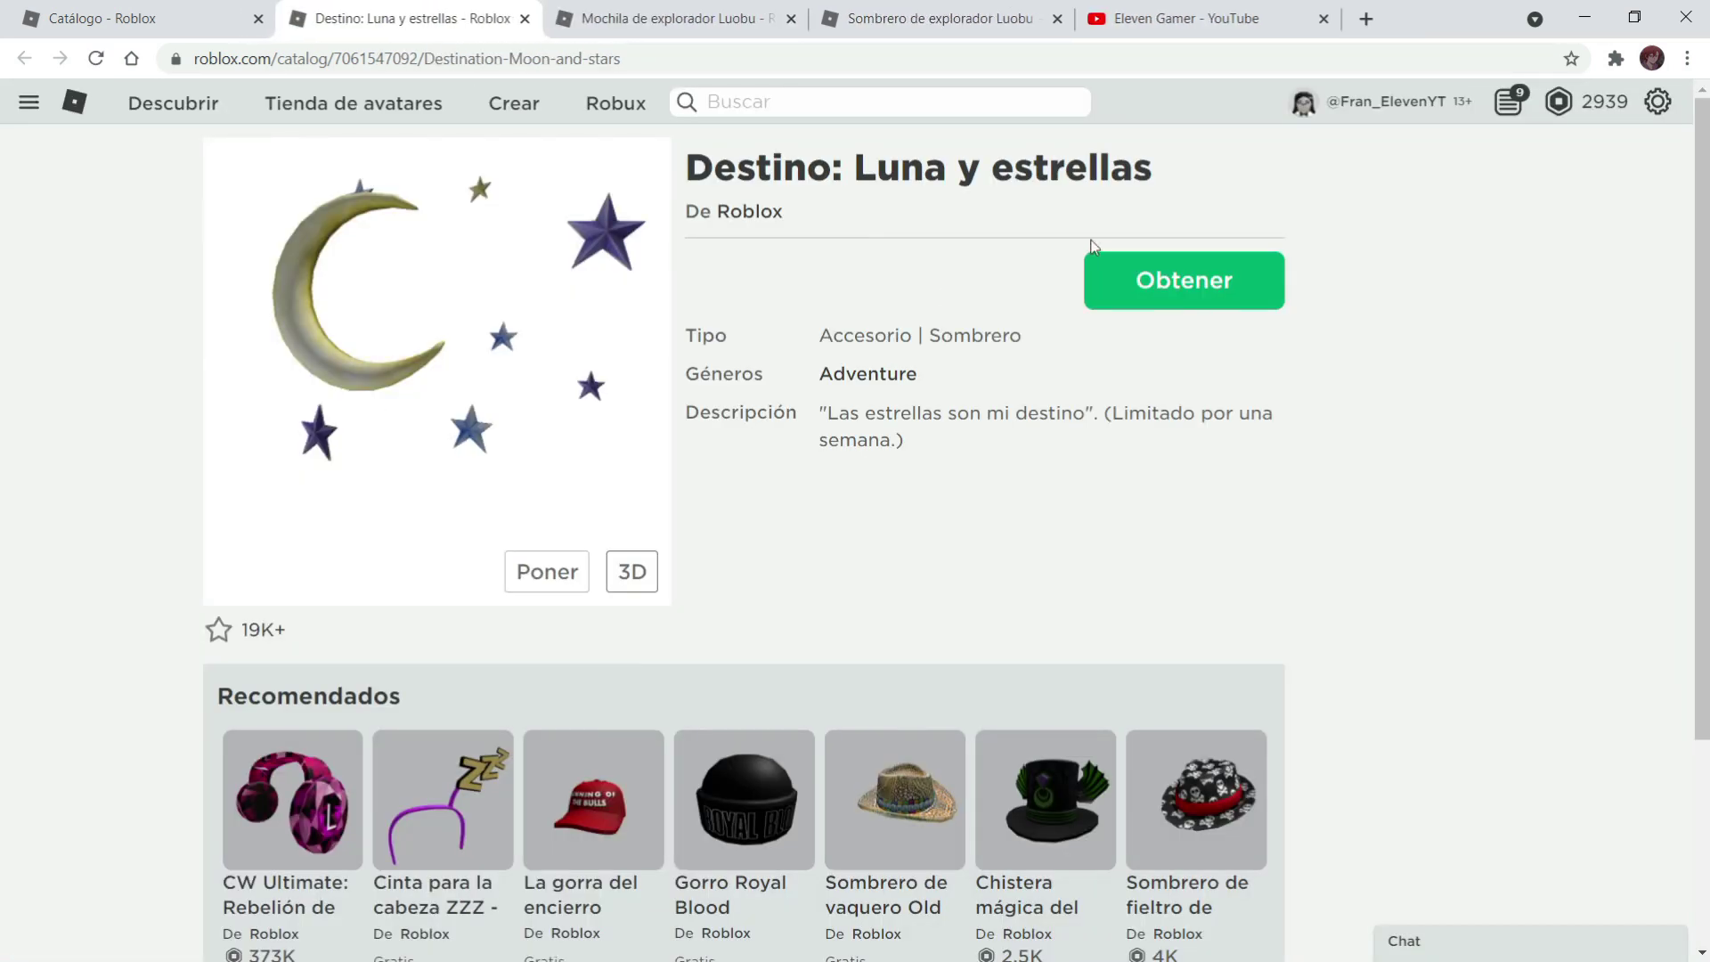
# Step: Claim the free Destino: Luna y estrellas accessory and reload to confirm ownership
pyautogui.click(1184, 281)
pyautogui.click(858, 659)
pyautogui.click(1105, 306)
pyautogui.click(762, 660)
pyautogui.click(105, 64)
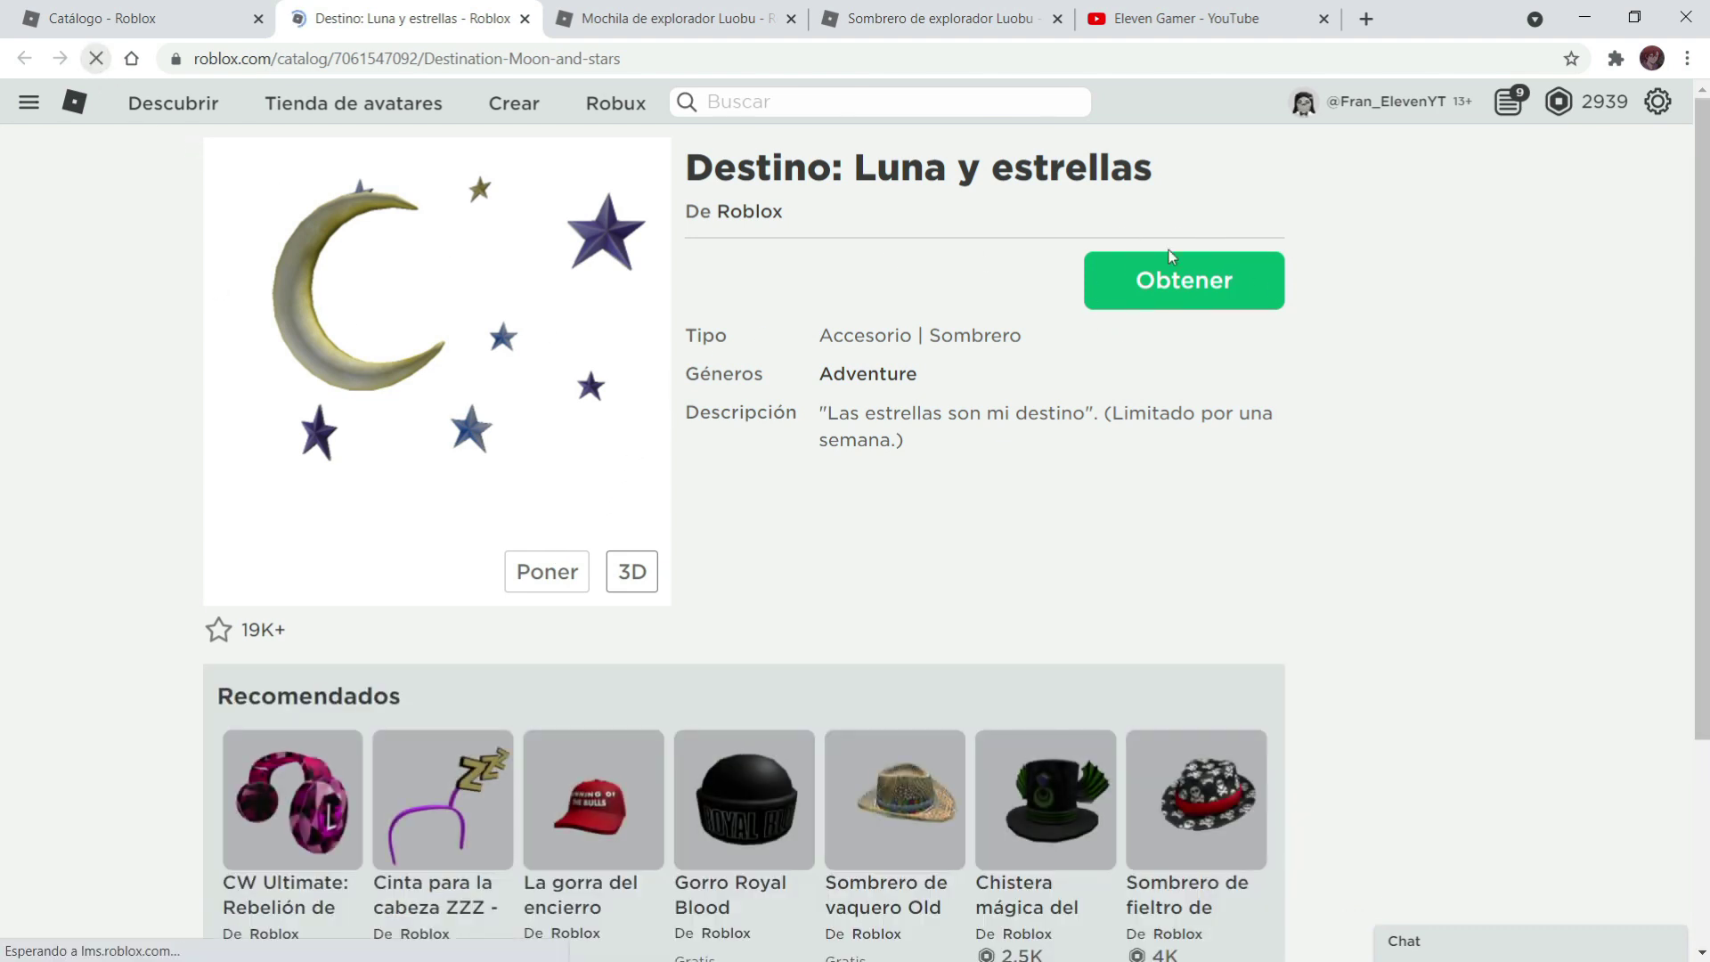
# Step: Claim the free Luobu explorer backpack, closing the finished moon page
pyautogui.click(630, 18)
pyautogui.click(525, 20)
pyautogui.click(1135, 278)
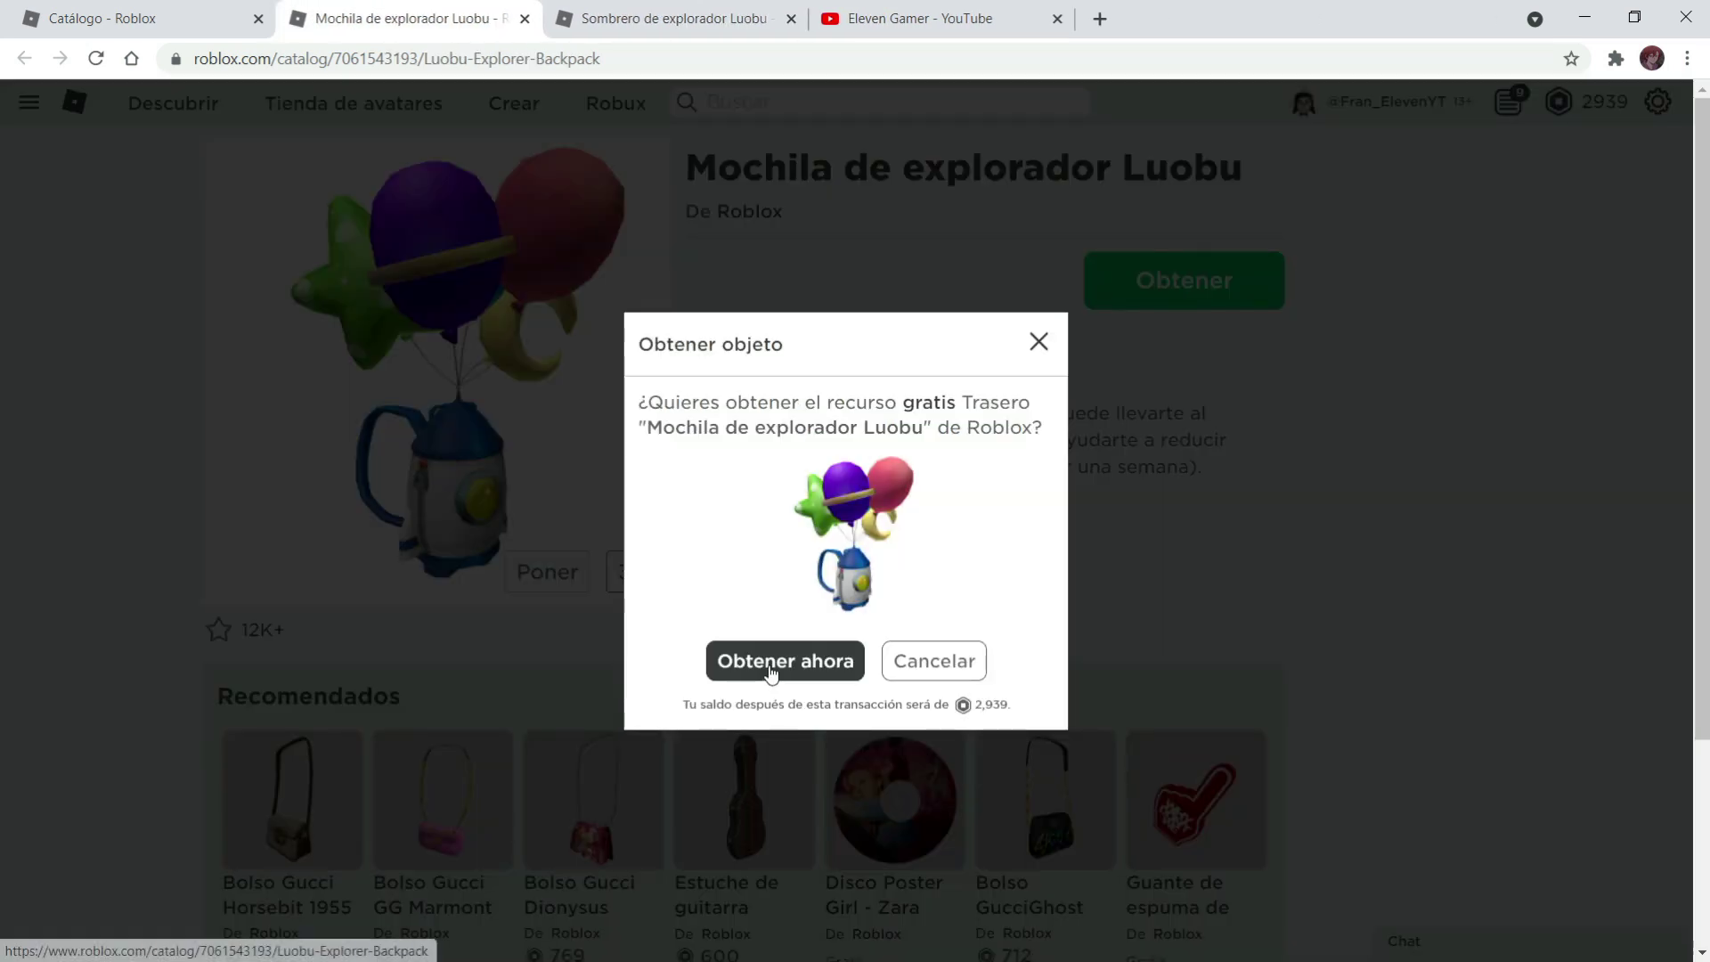
pyautogui.click(771, 670)
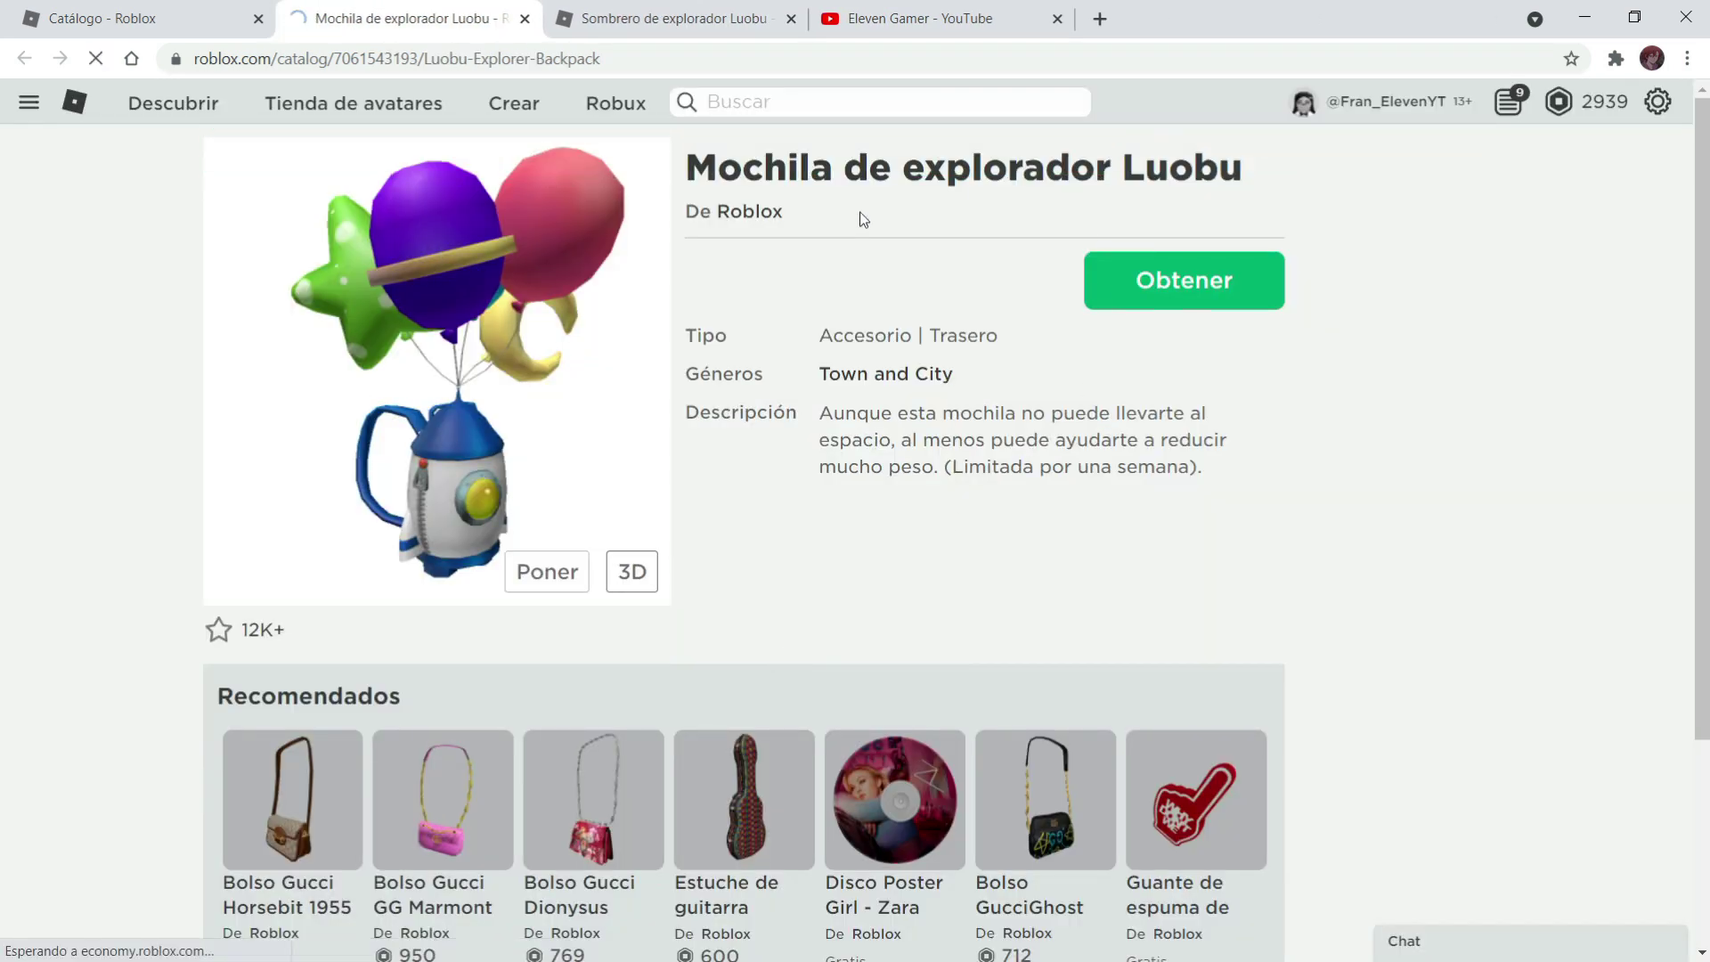
# Step: Claim the free explorer hat, then return to the free accessories catalog
pyautogui.click(641, 18)
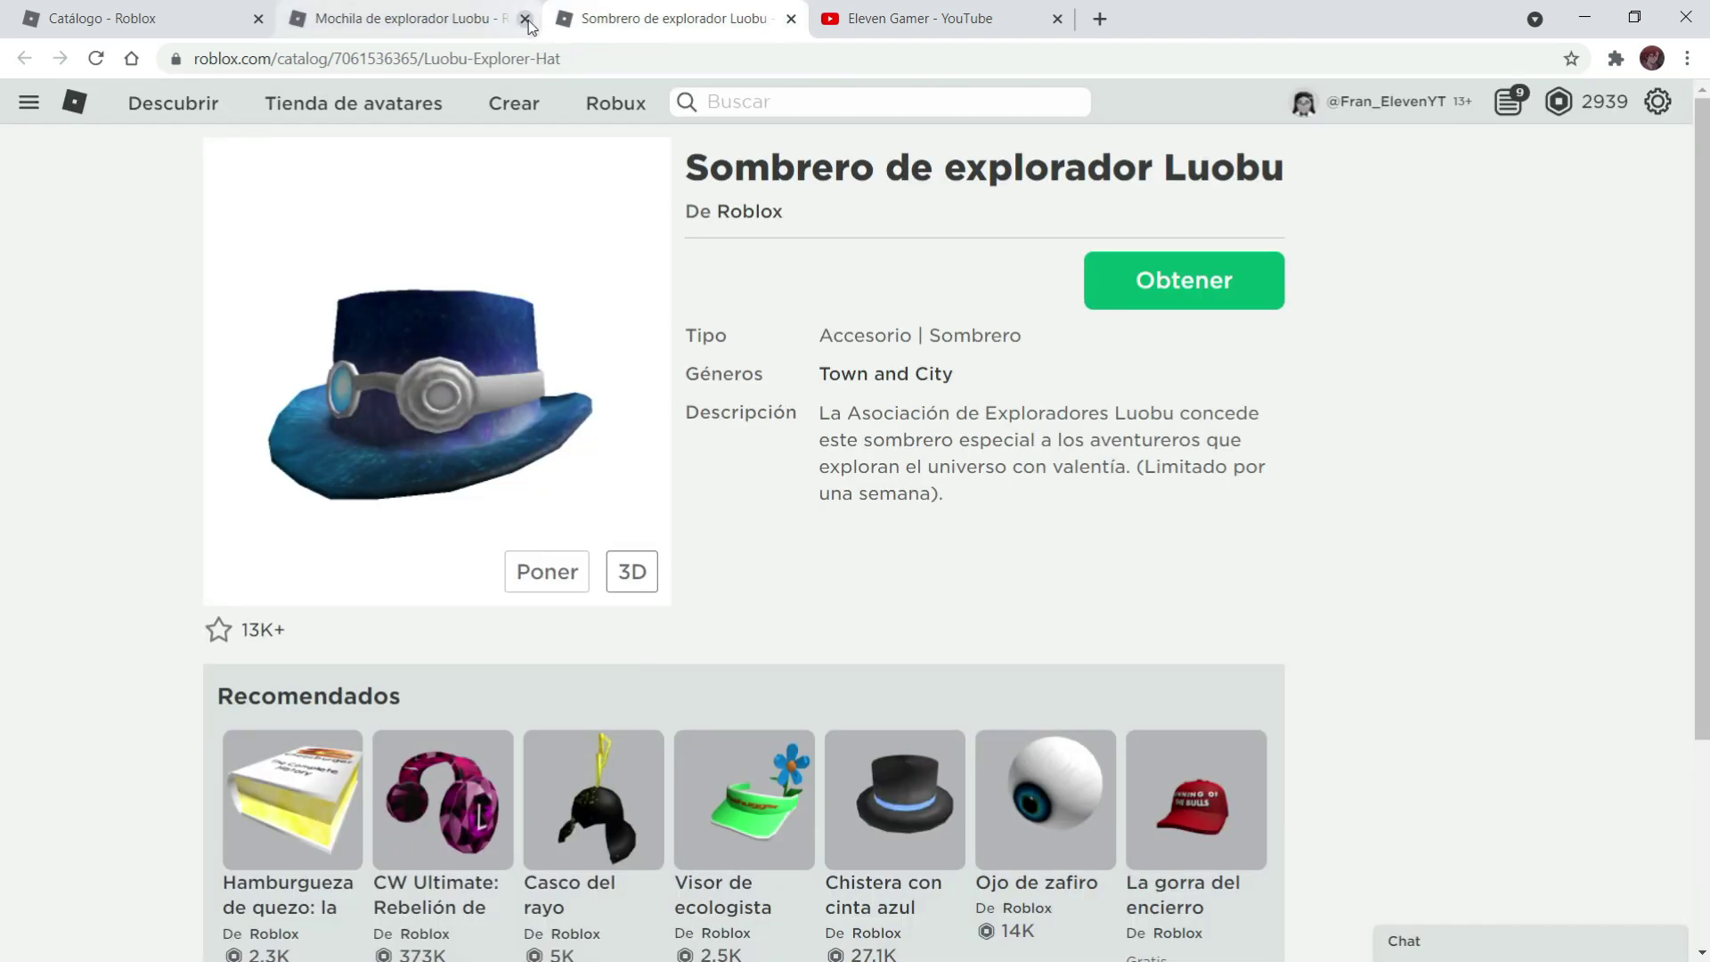
pyautogui.click(525, 18)
pyautogui.click(1194, 303)
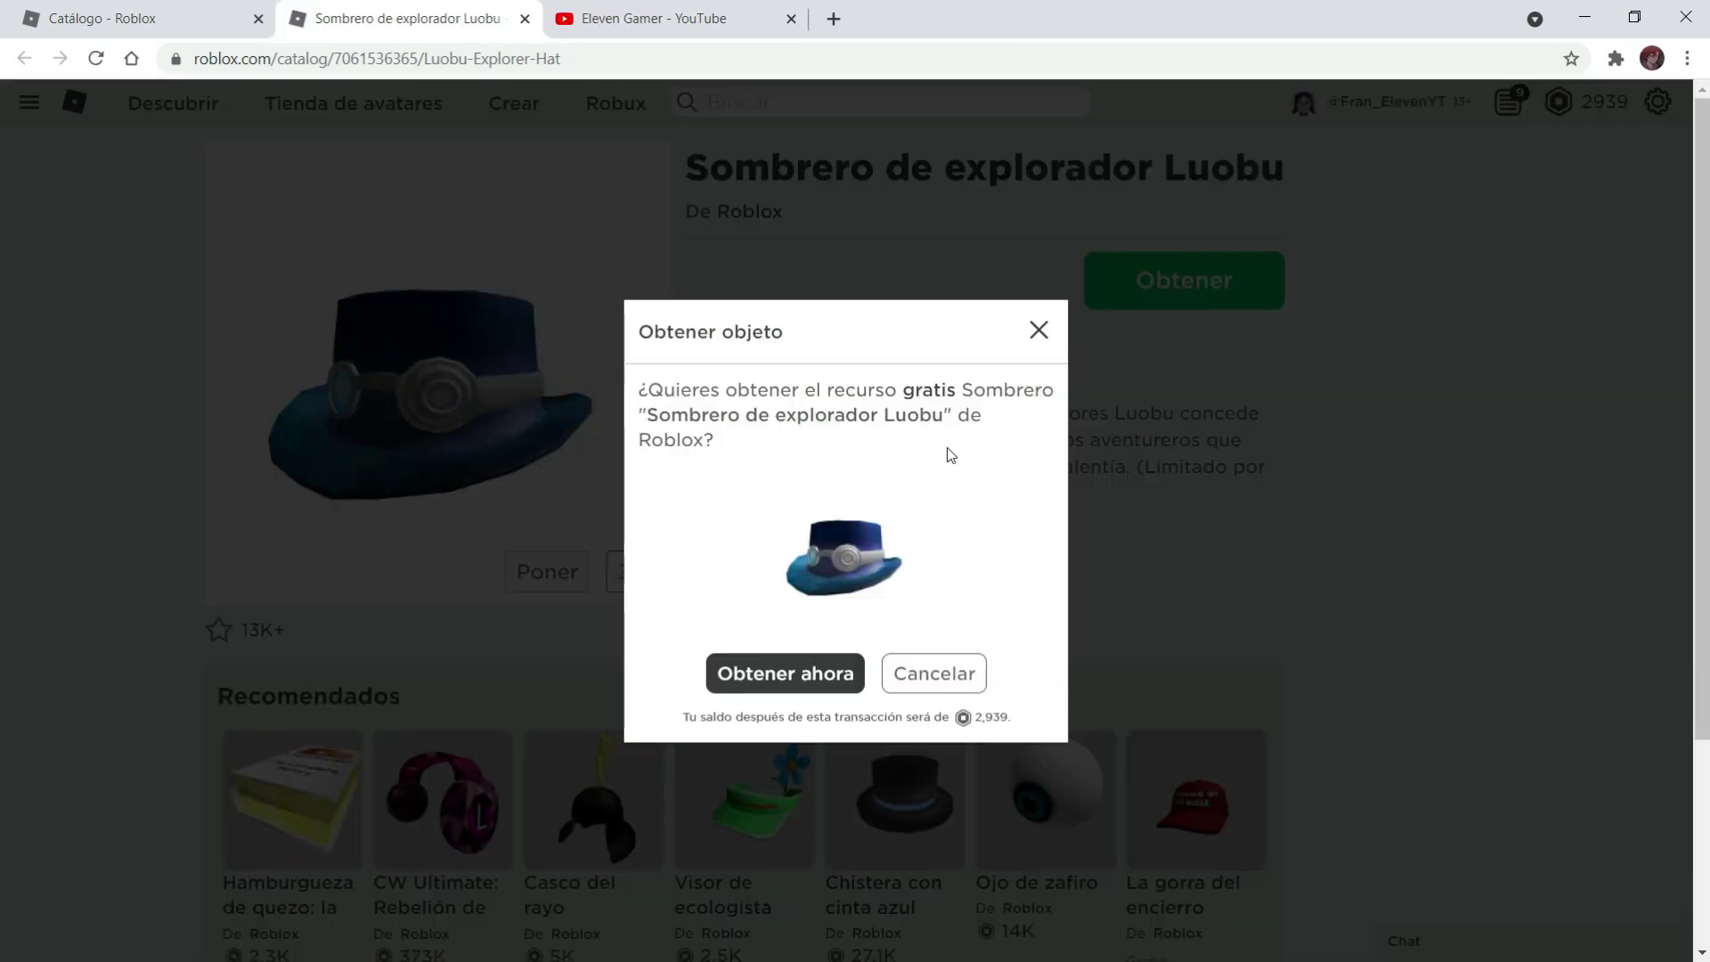
pyautogui.click(827, 672)
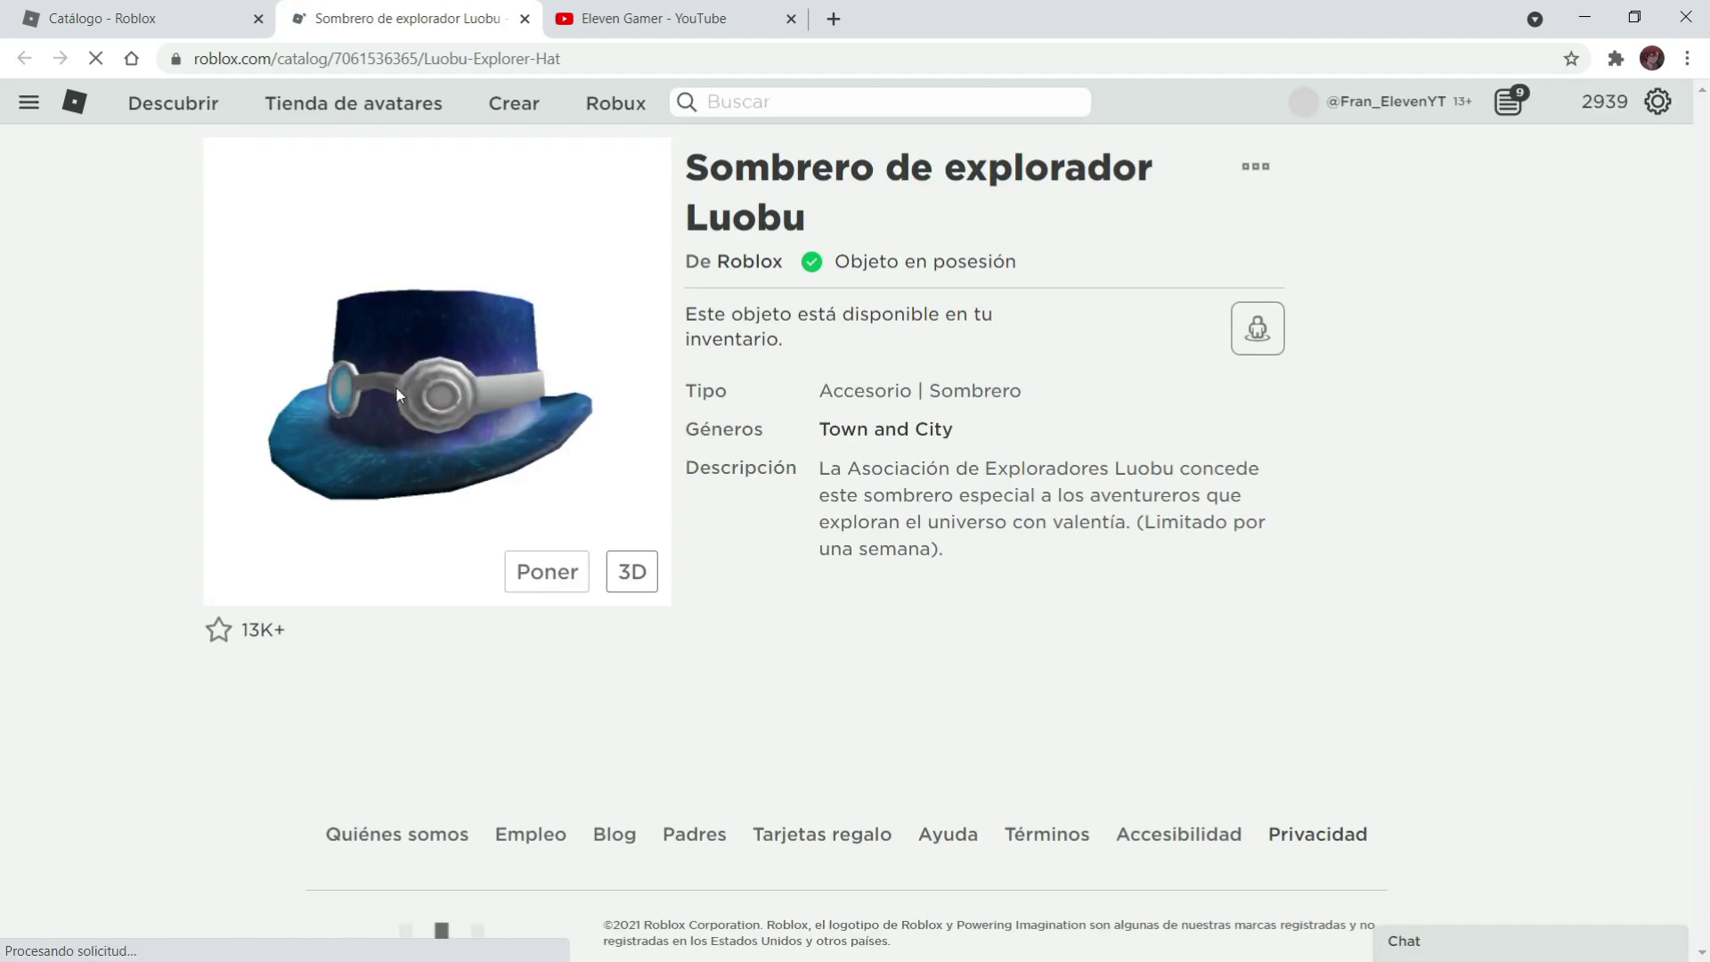
pyautogui.click(214, 19)
pyautogui.click(523, 19)
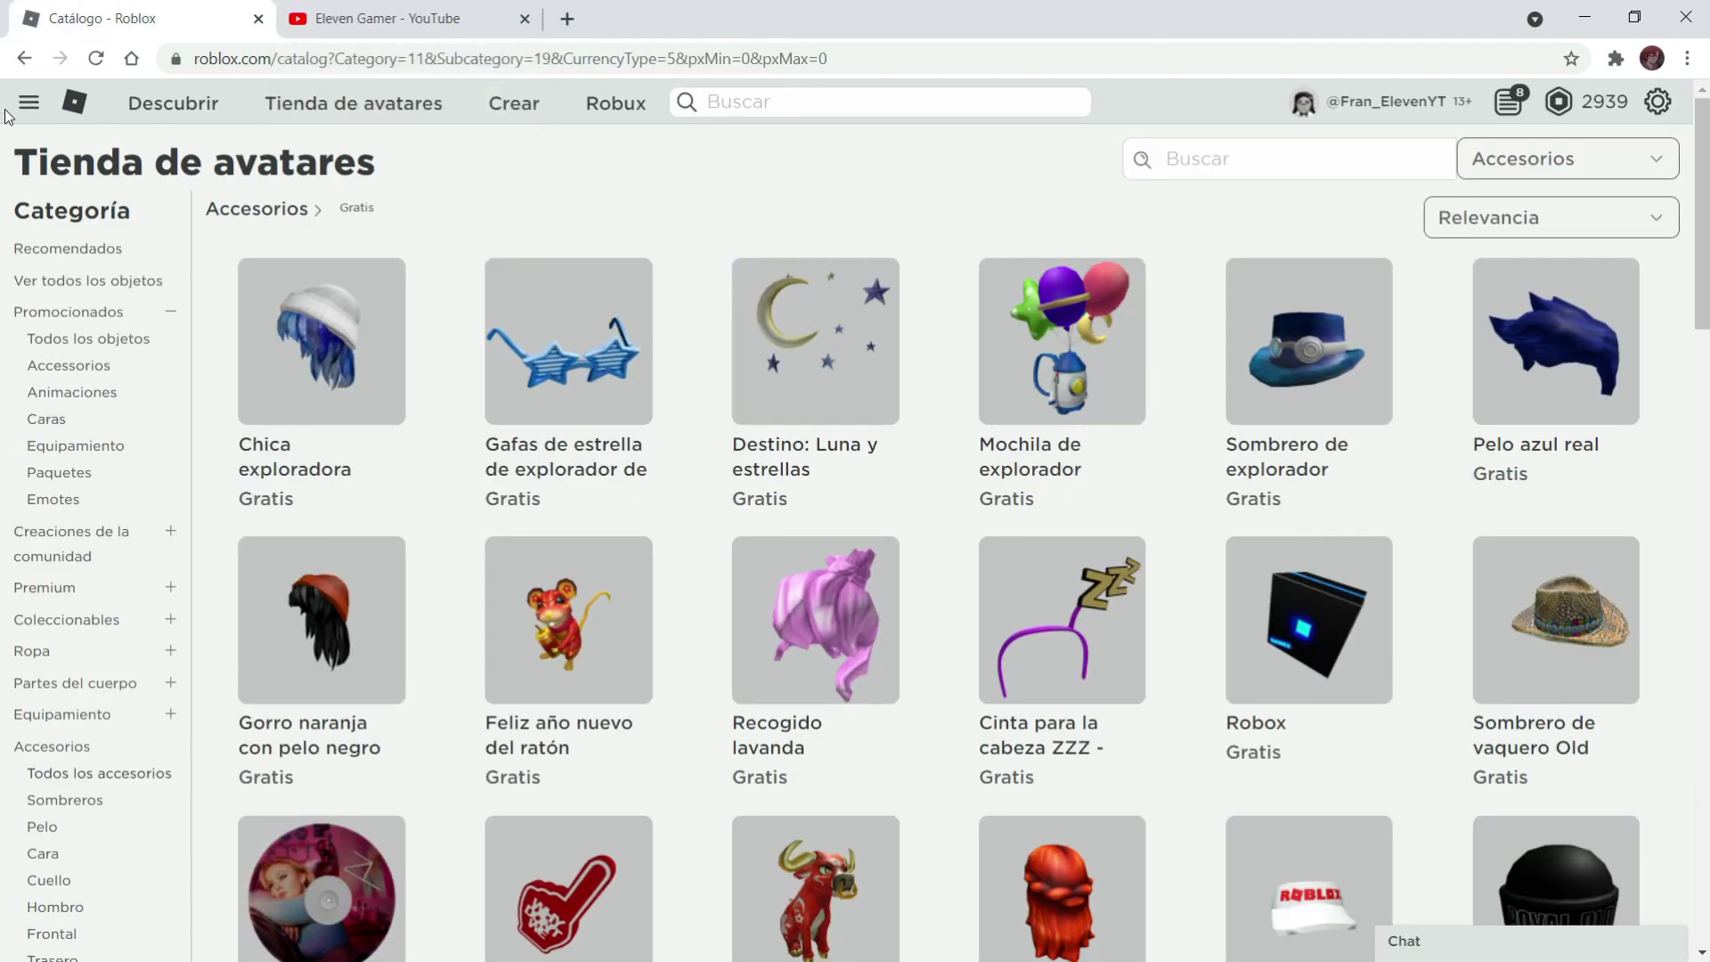
pyautogui.click(29, 102)
# Step: In the Avatar Editor, equip the explorer hair, star glasses, moon and backpack, then preview in 3D
pyautogui.click(103, 367)
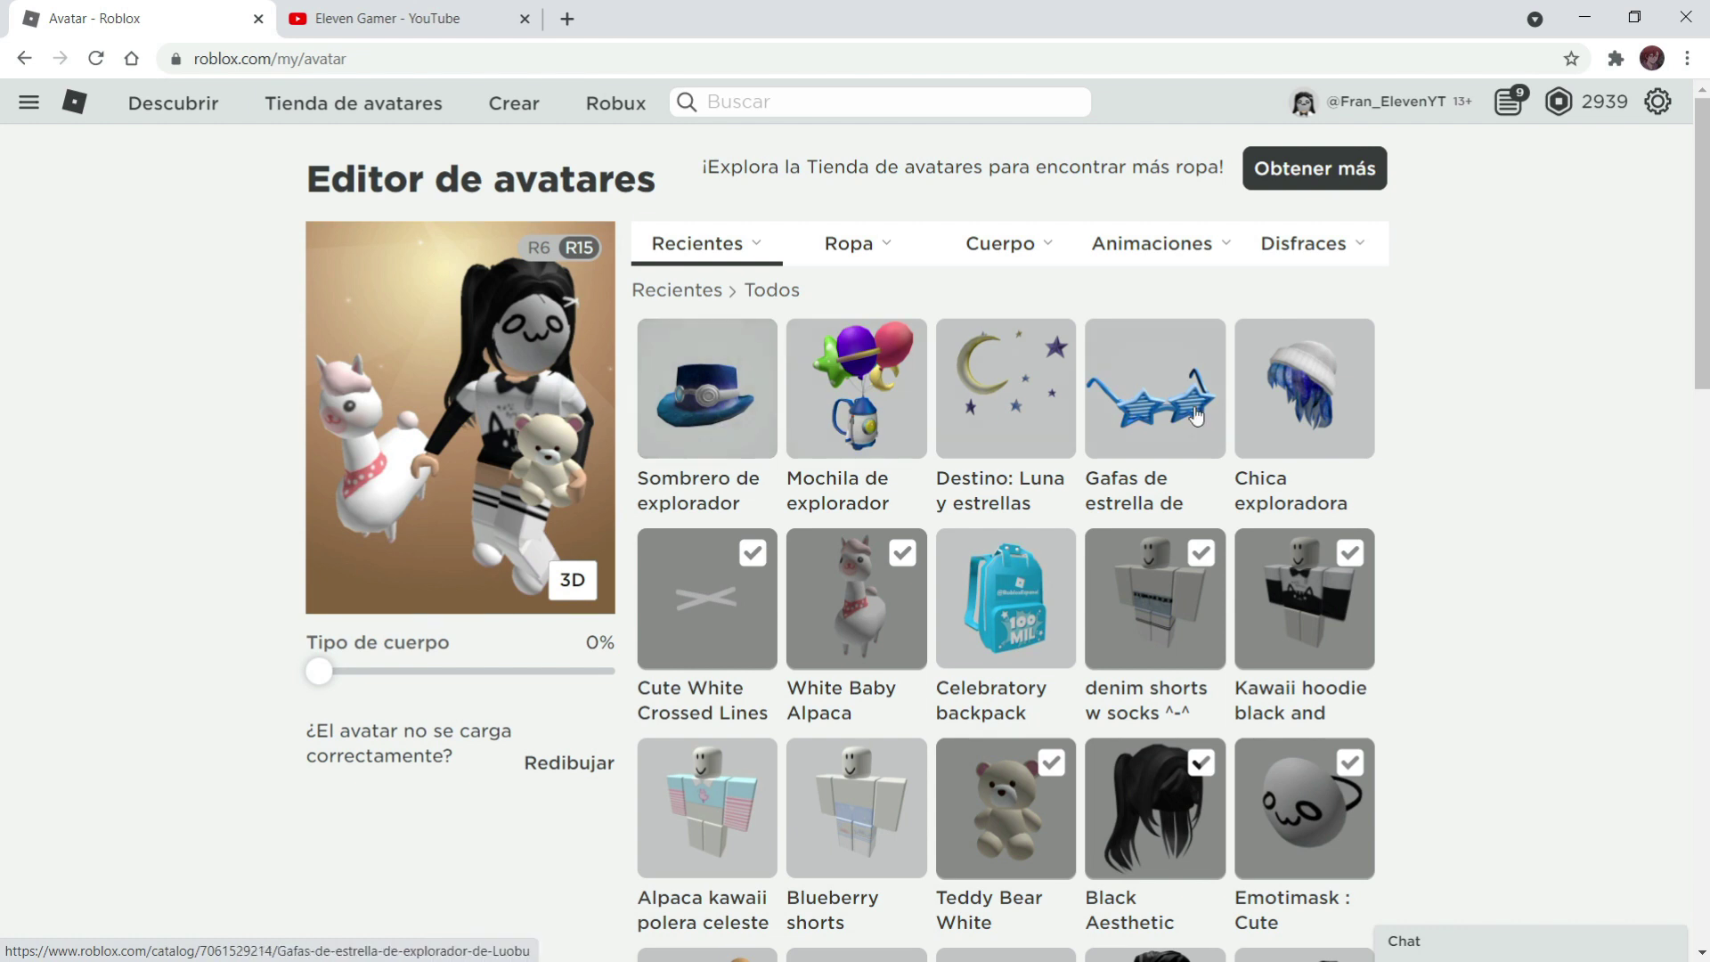
pyautogui.click(1315, 385)
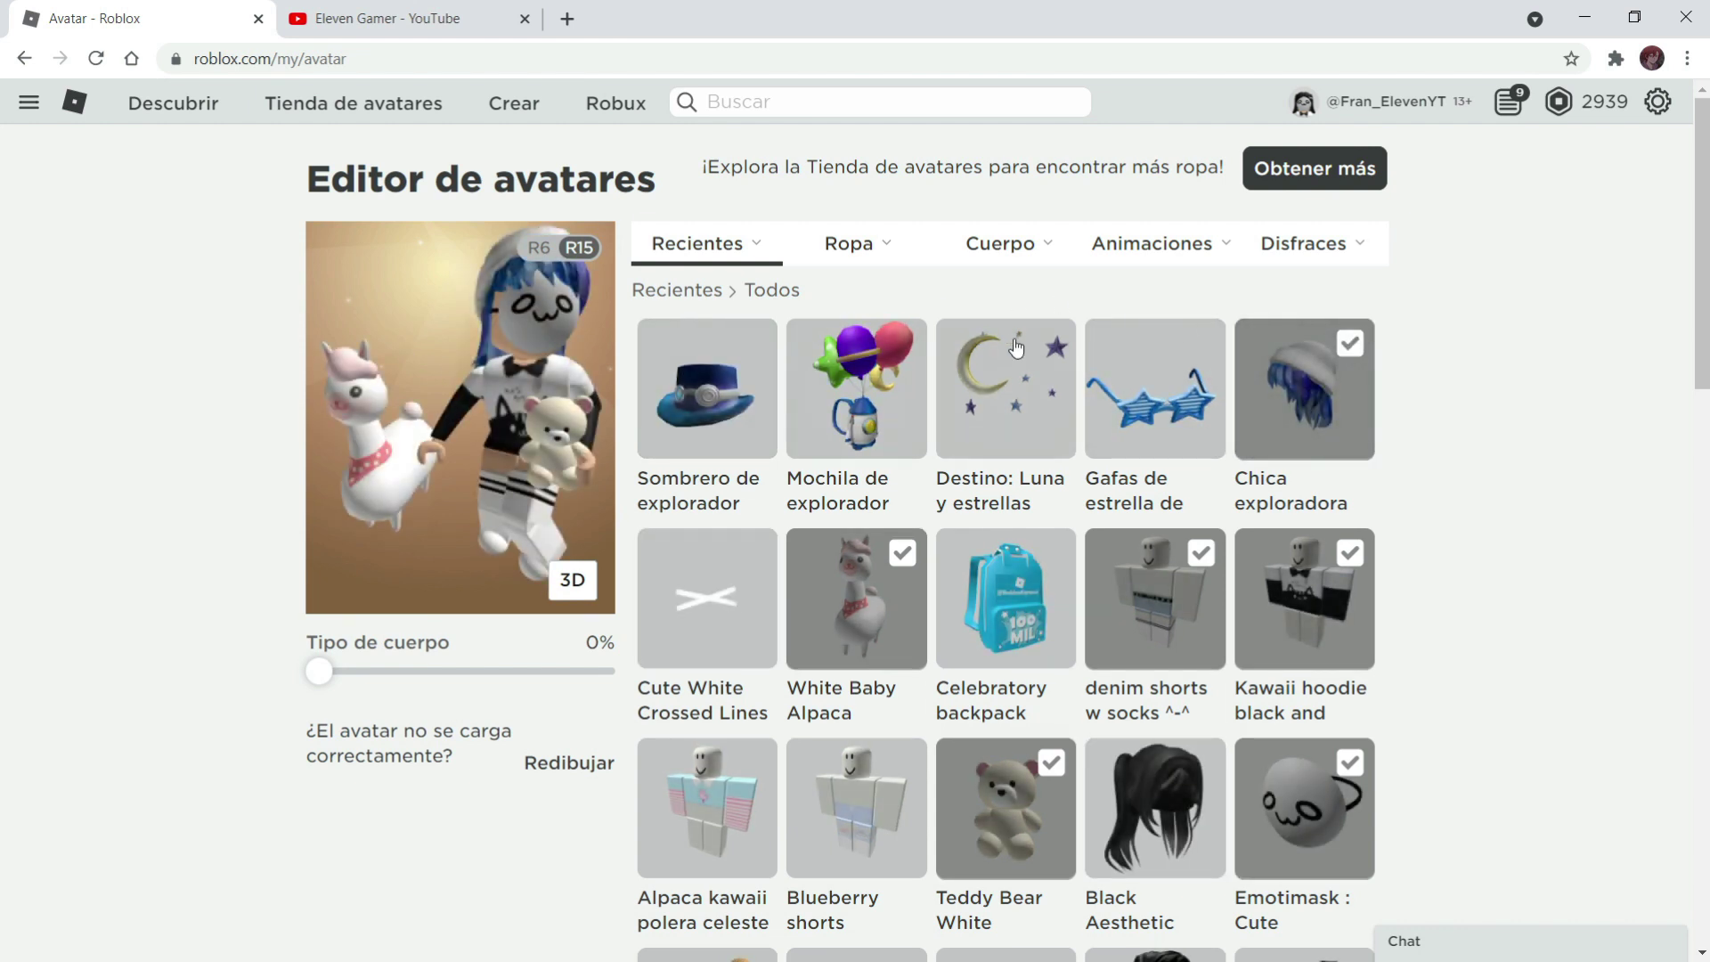
pyautogui.click(1131, 400)
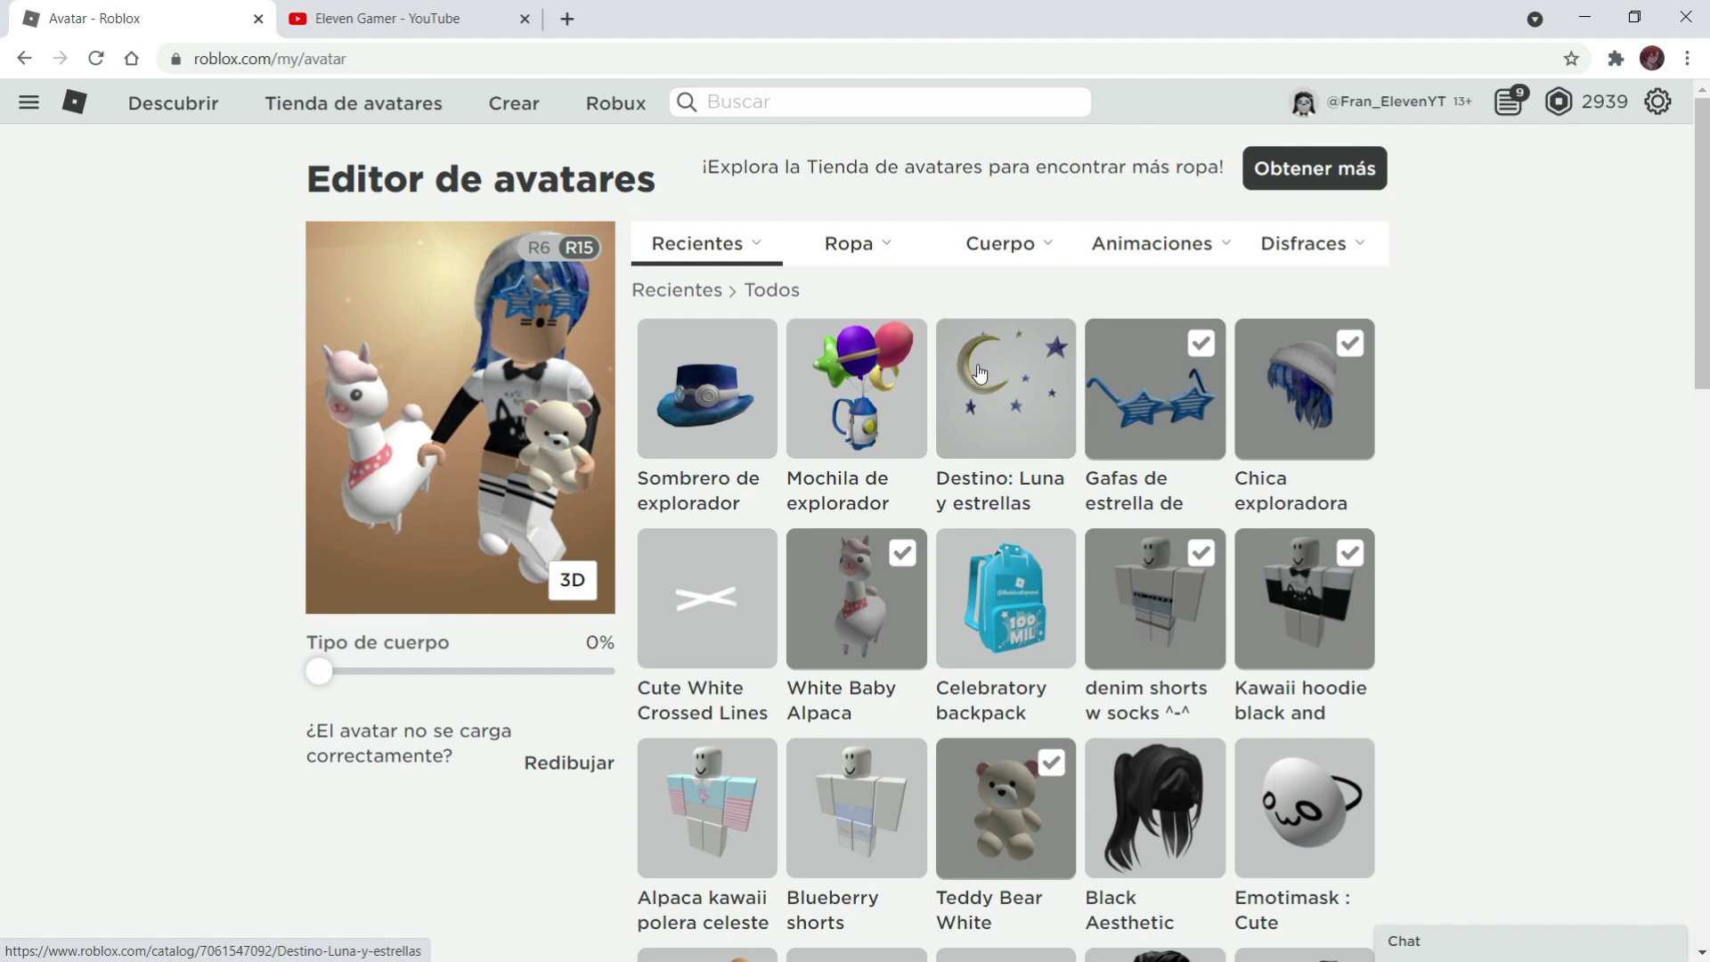
pyautogui.click(1007, 360)
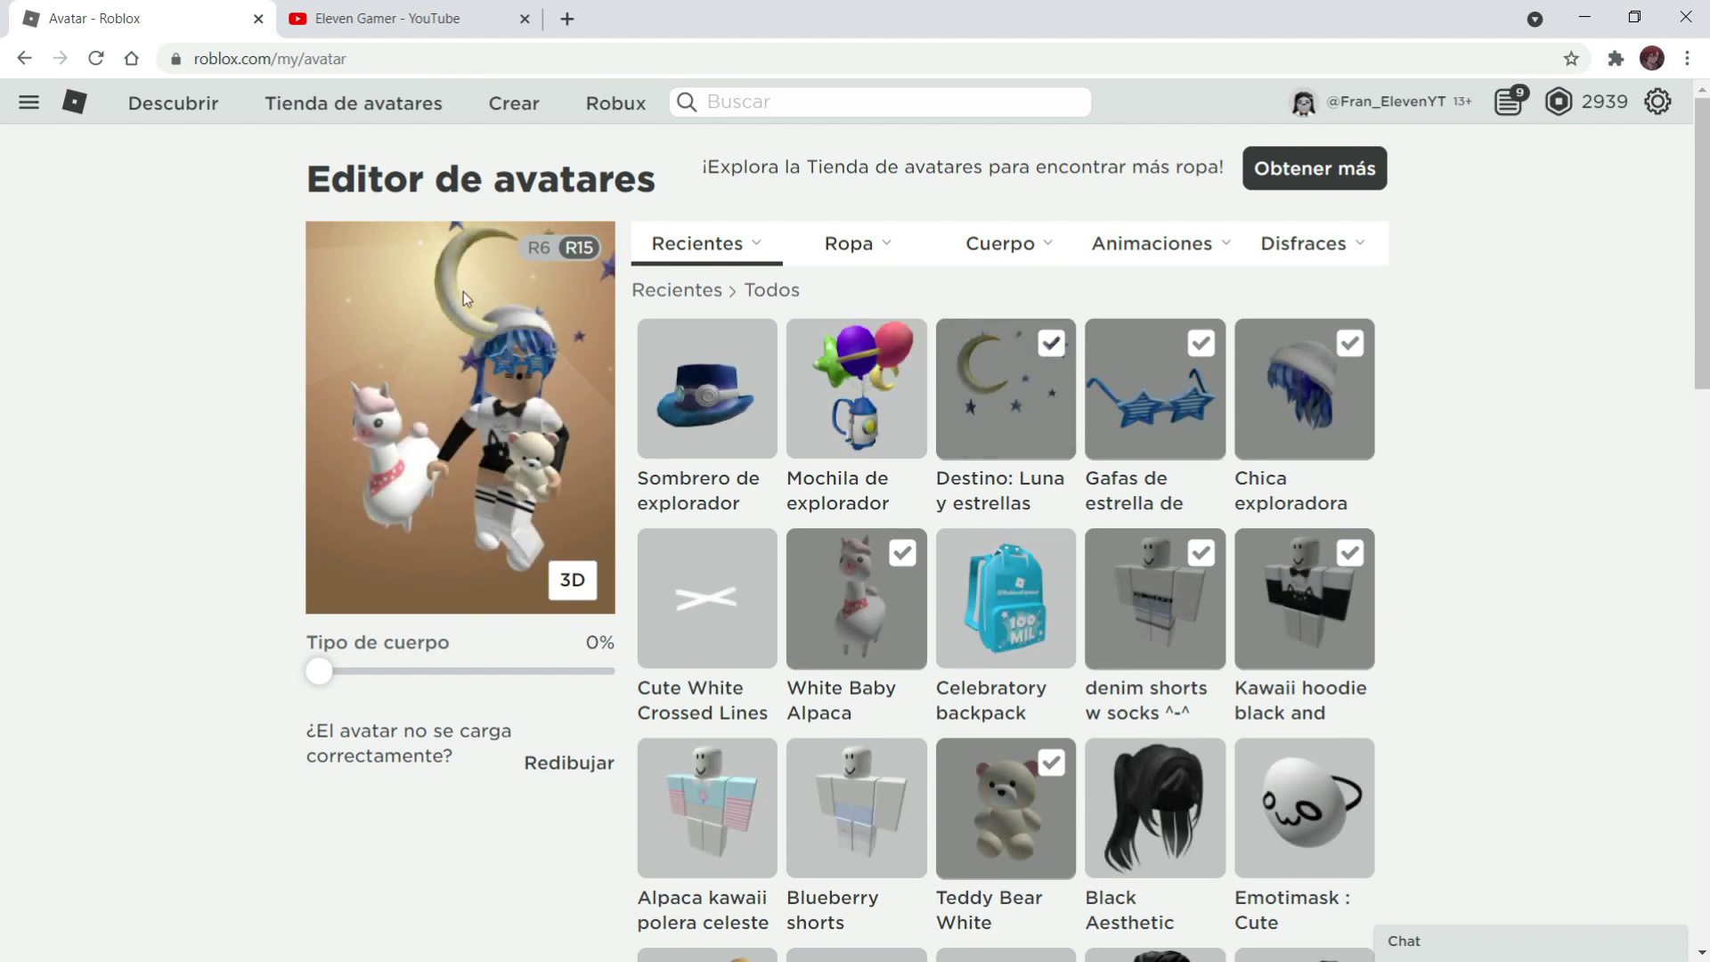
pyautogui.click(846, 398)
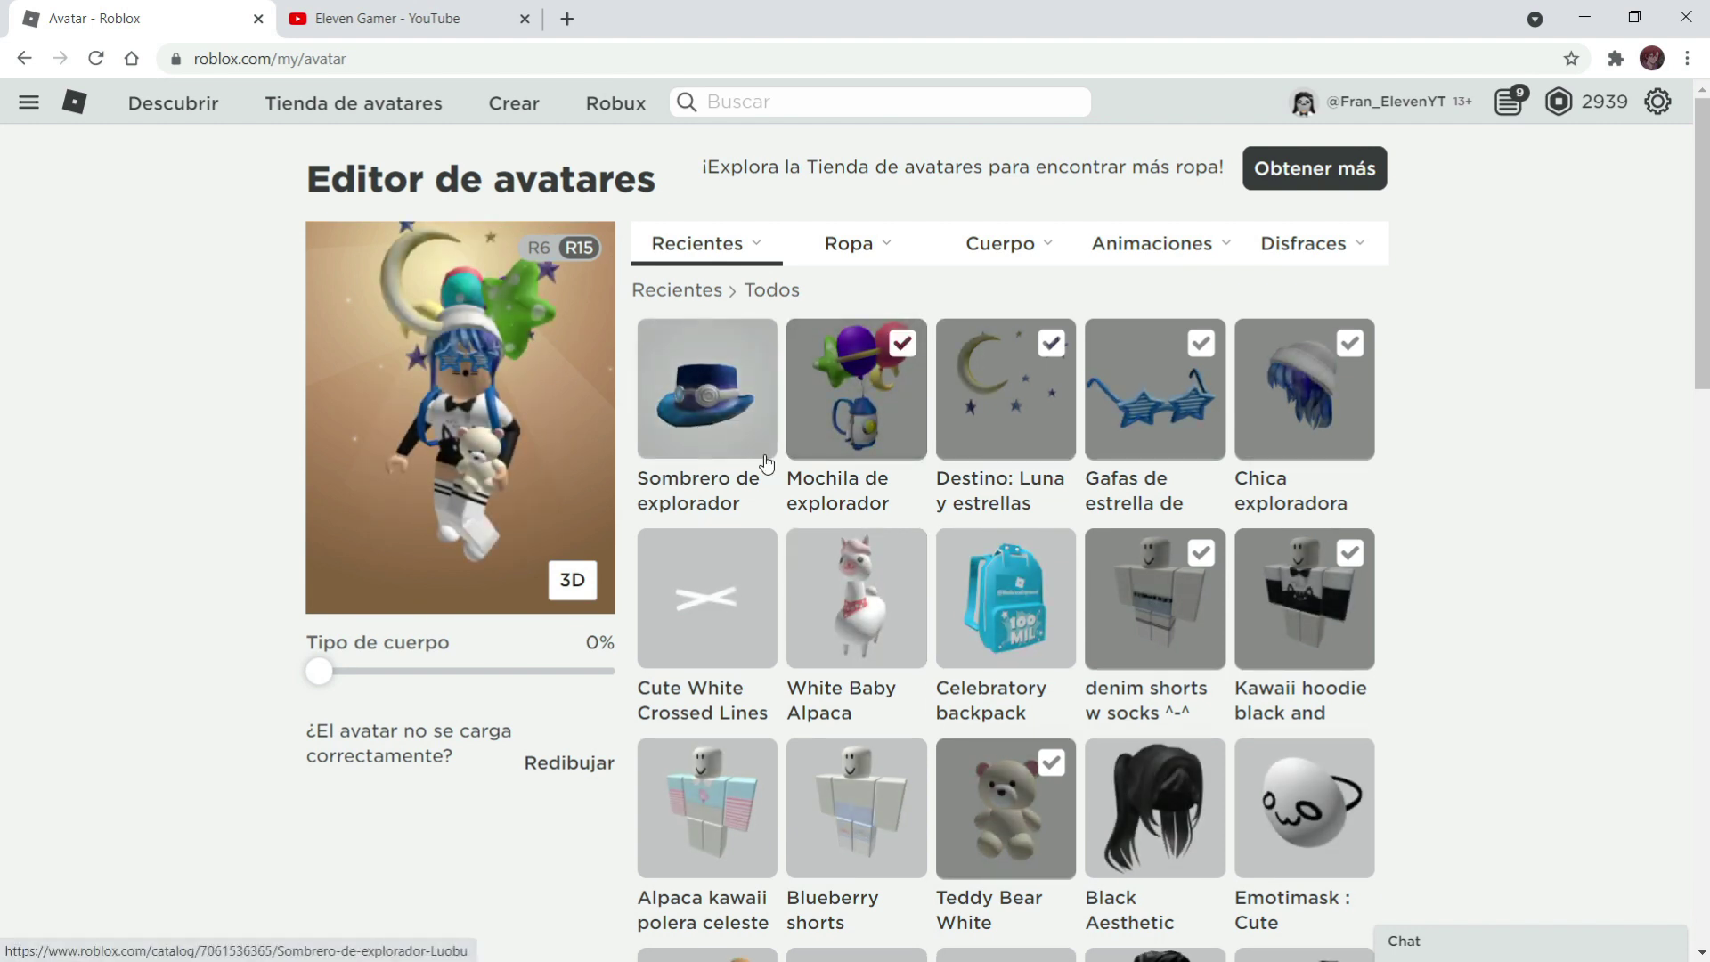
pyautogui.click(694, 405)
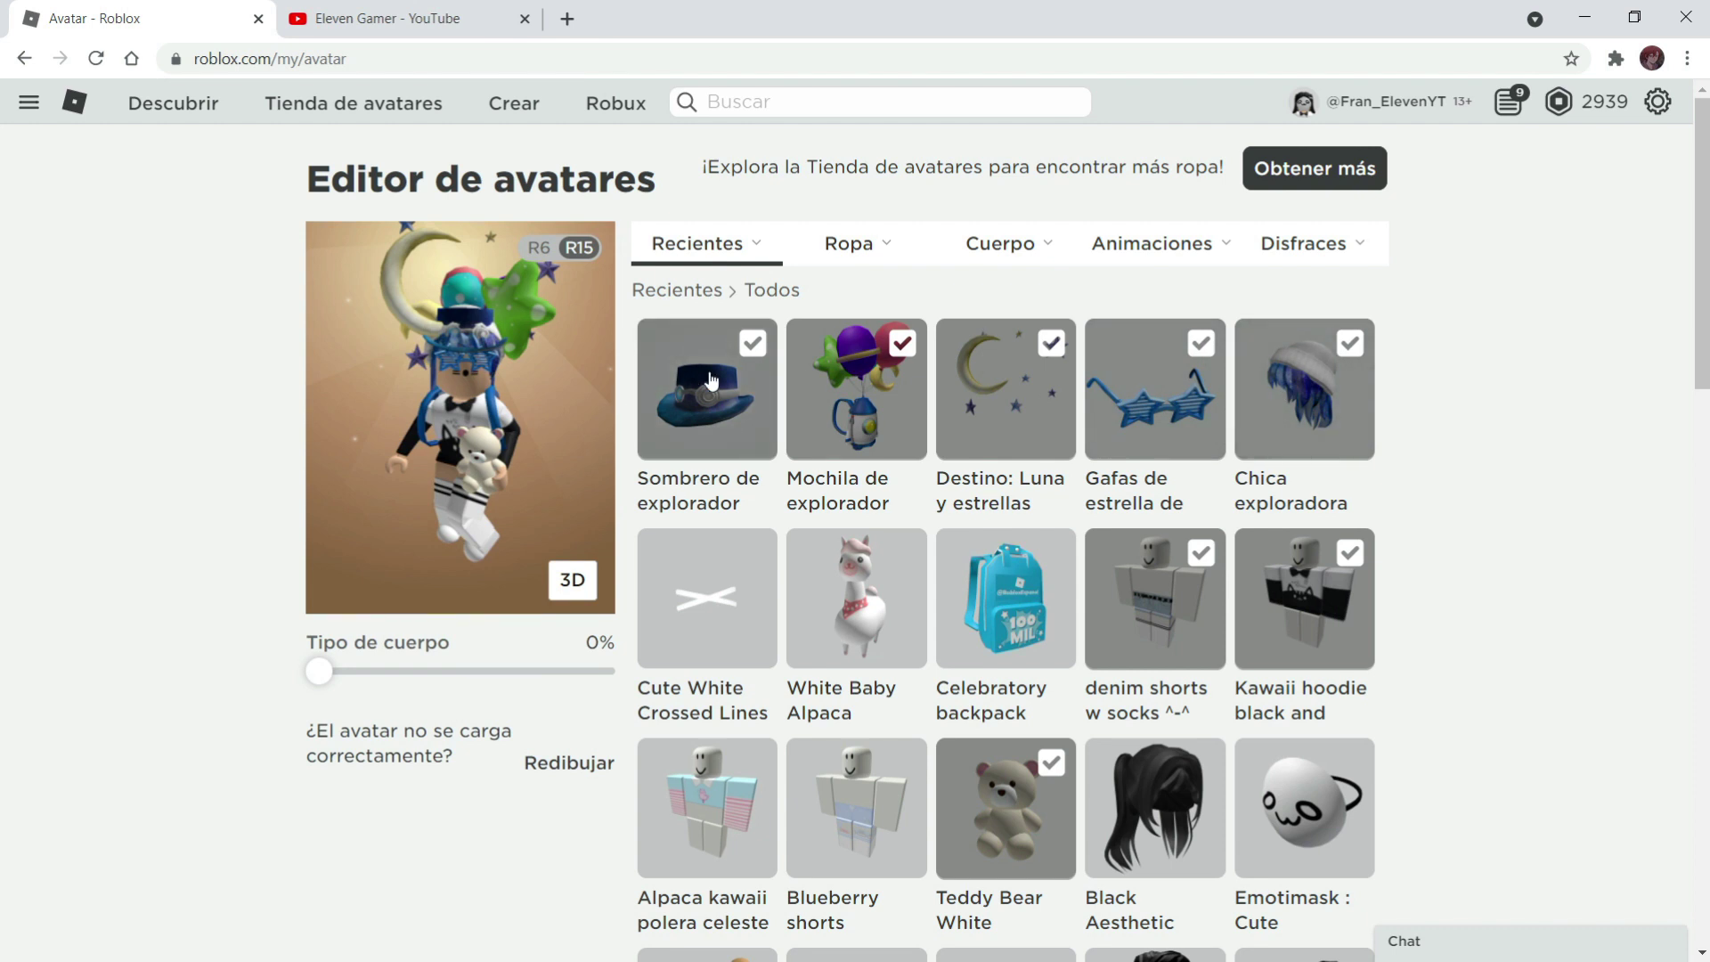
pyautogui.click(653, 385)
pyautogui.click(574, 583)
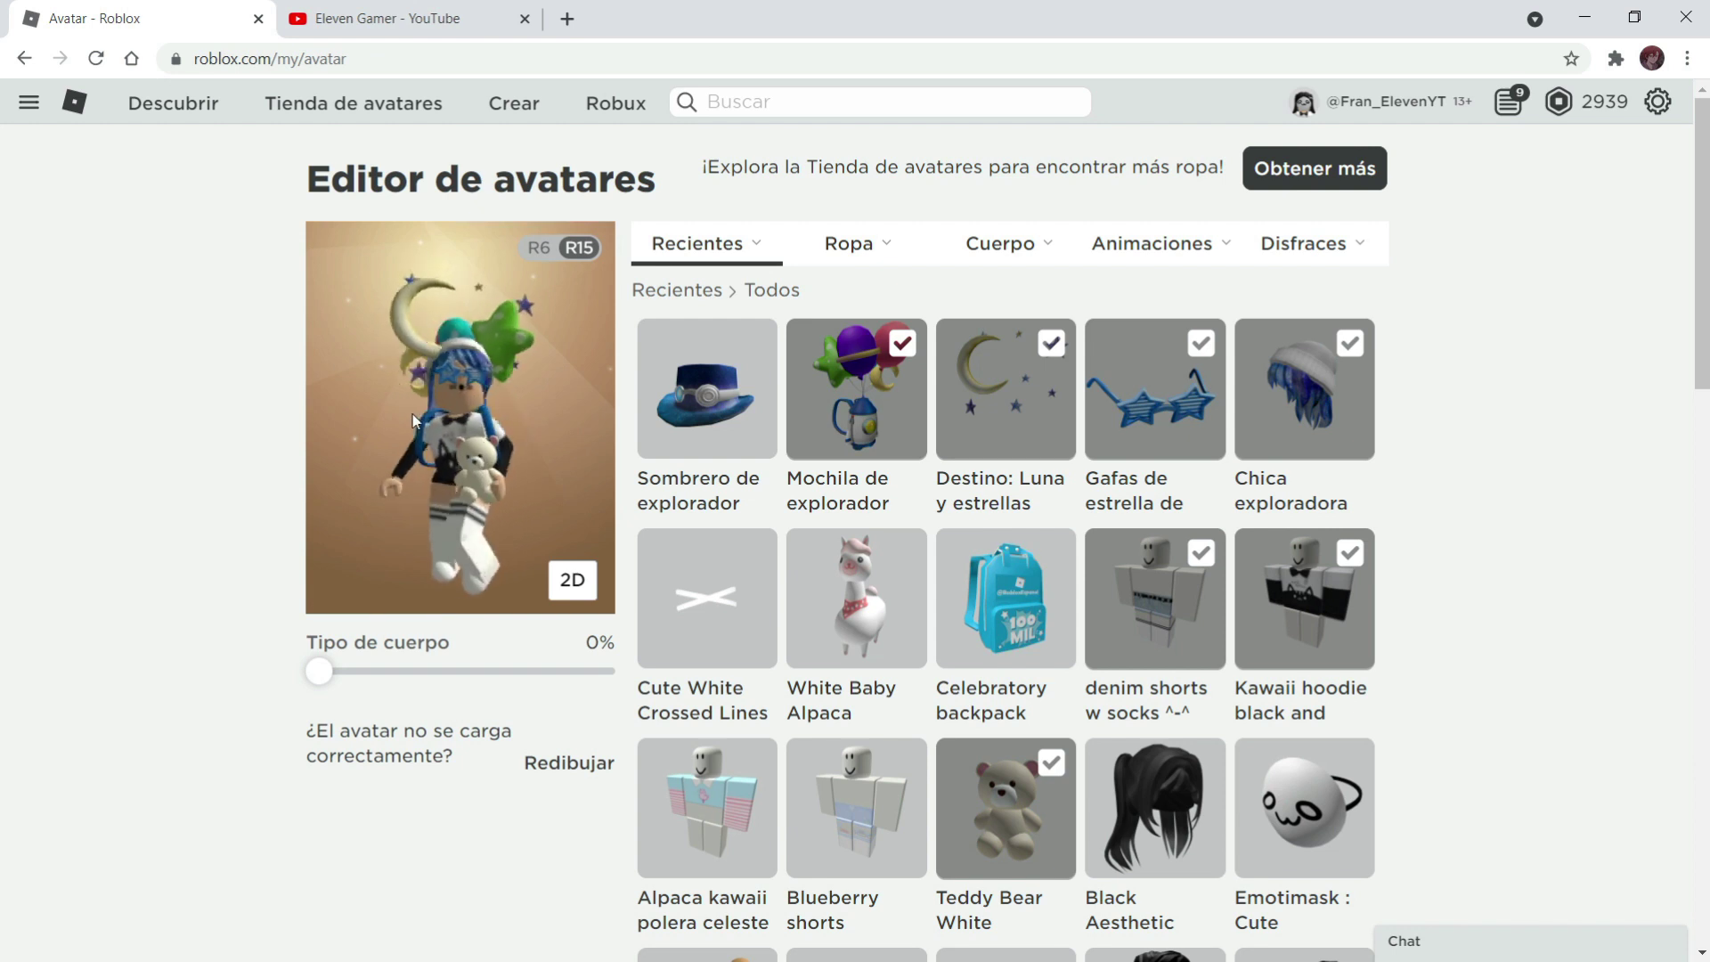
# Step: Rotate and zoom the 3D avatar to inspect the equipped items and backpack
pyautogui.moveTo(476, 424)
pyautogui.mouseDown()
pyautogui.moveTo(568, 415)
pyautogui.moveTo(520, 424)
pyautogui.mouseUp()
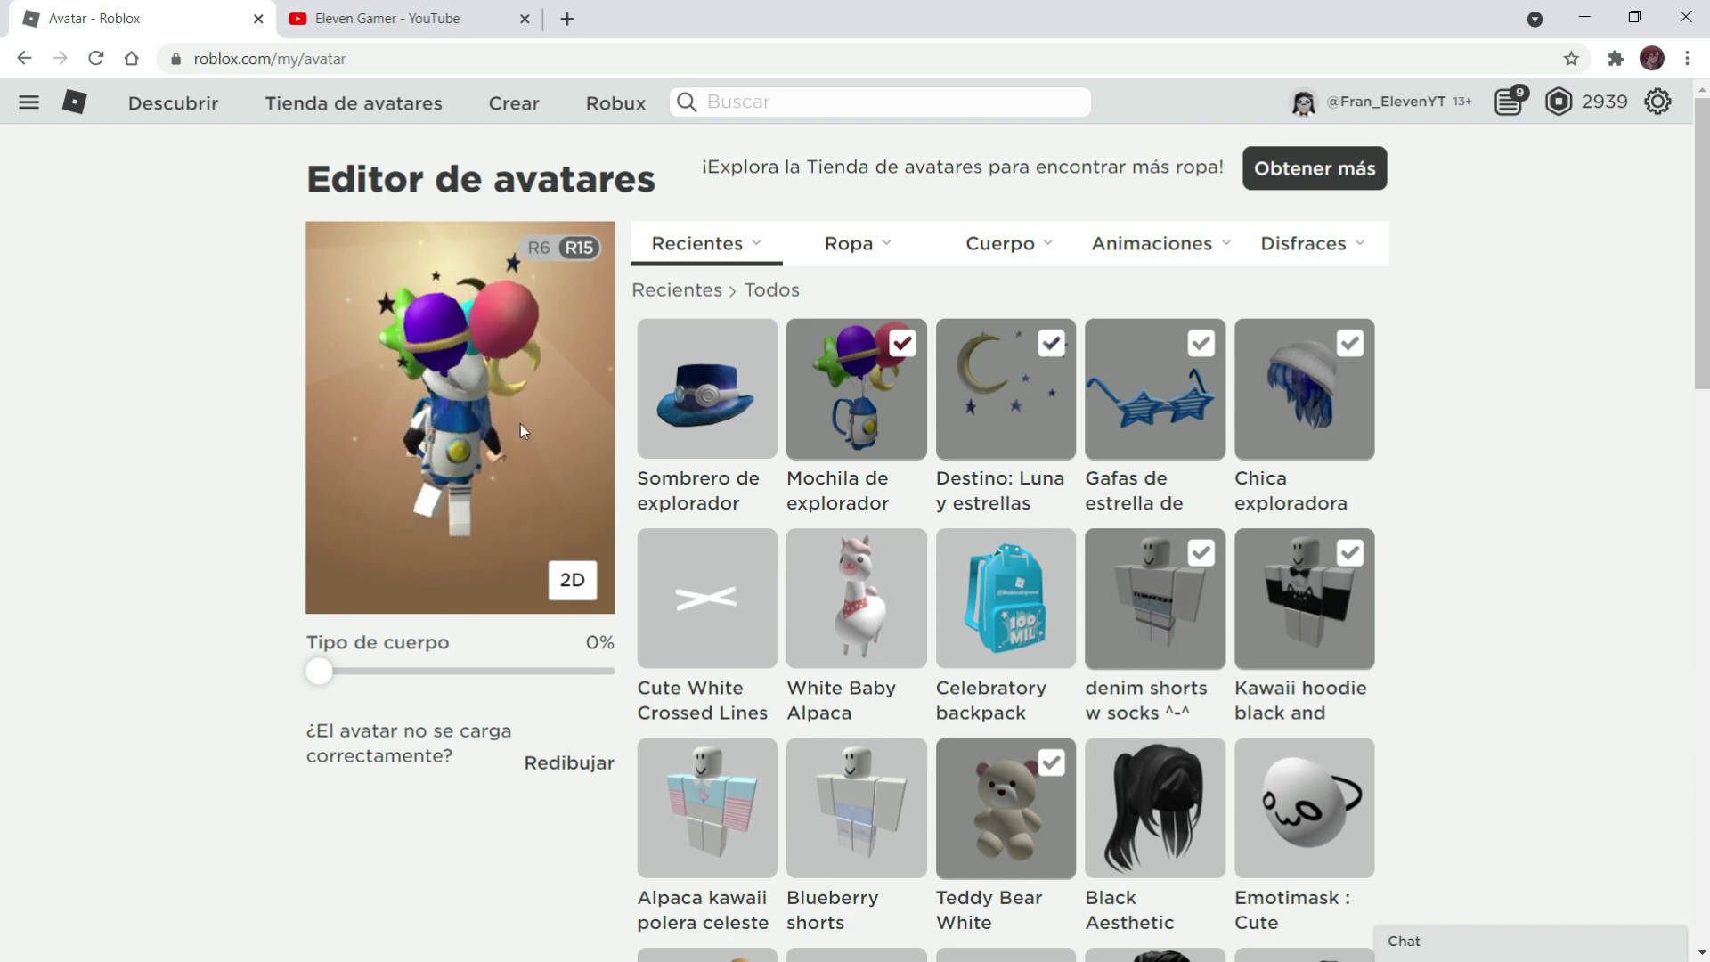
pyautogui.moveTo(516, 491)
pyautogui.mouseDown()
pyautogui.moveTo(527, 468)
pyautogui.moveTo(590, 478)
pyautogui.moveTo(521, 494)
pyautogui.mouseUp()
pyautogui.scroll(1, 522, 493)
pyautogui.scroll(2, 520, 500)
pyautogui.scroll(2, 516, 499)
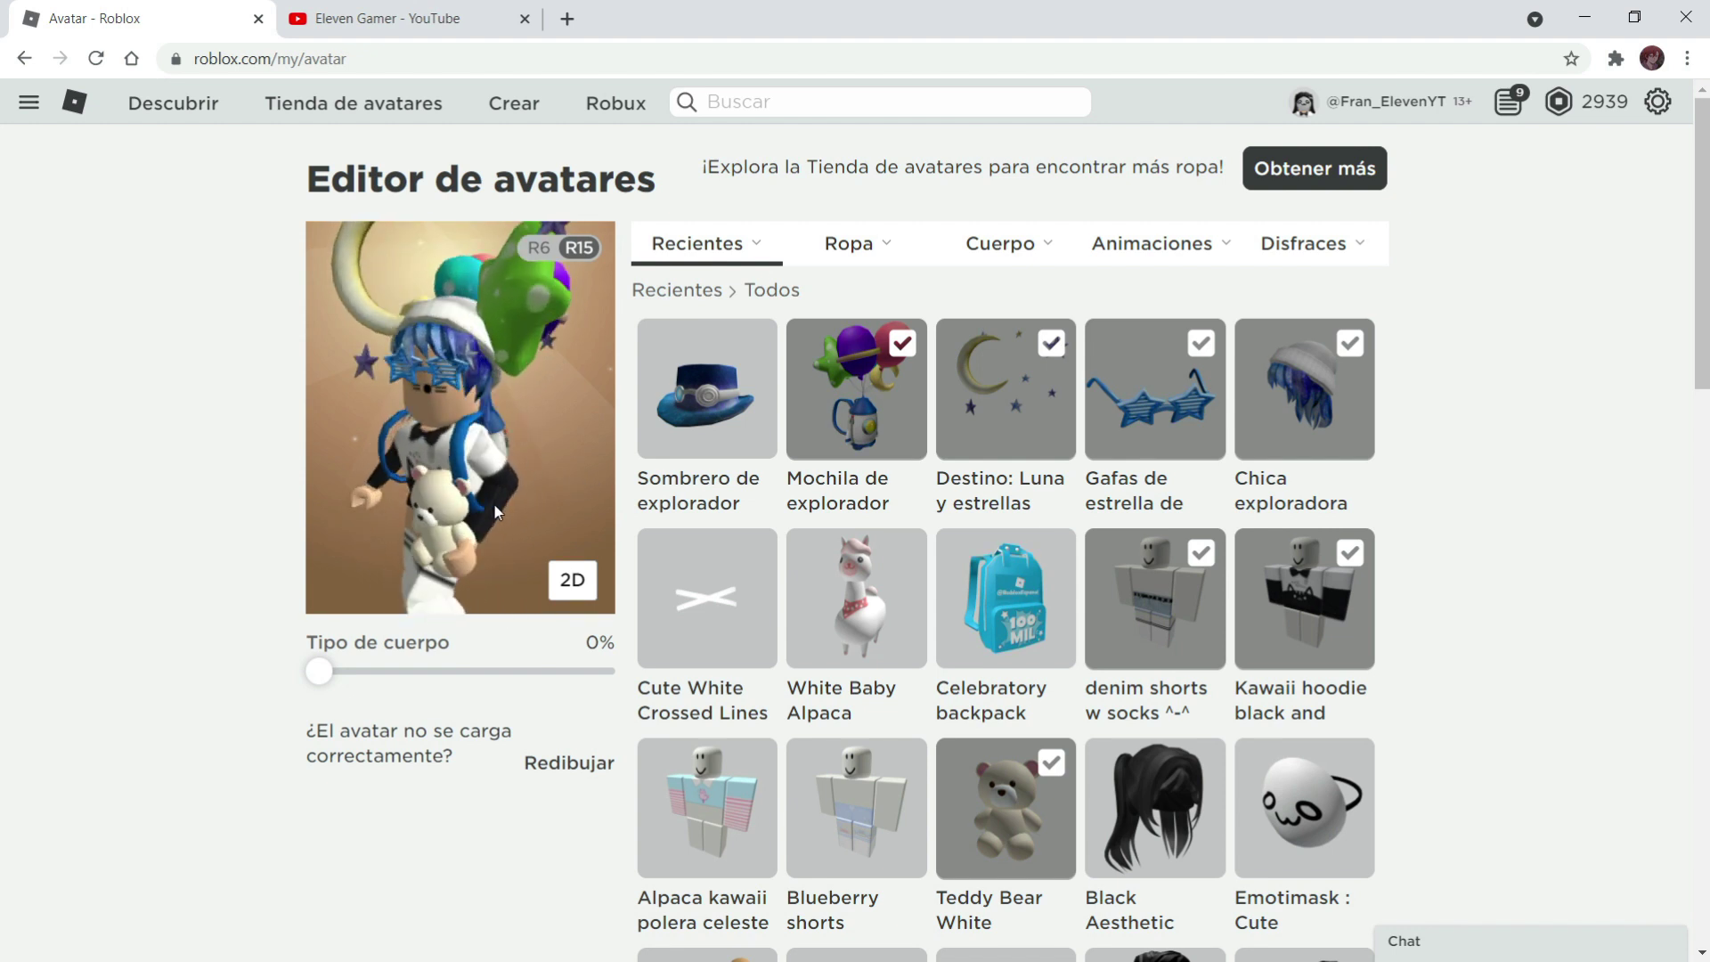
pyautogui.scroll(2, 507, 508)
pyautogui.moveTo(505, 509)
pyautogui.mouseDown()
pyautogui.moveTo(465, 516)
pyautogui.moveTo(499, 505)
pyautogui.mouseUp()
pyautogui.scroll(-3, 465, 511)
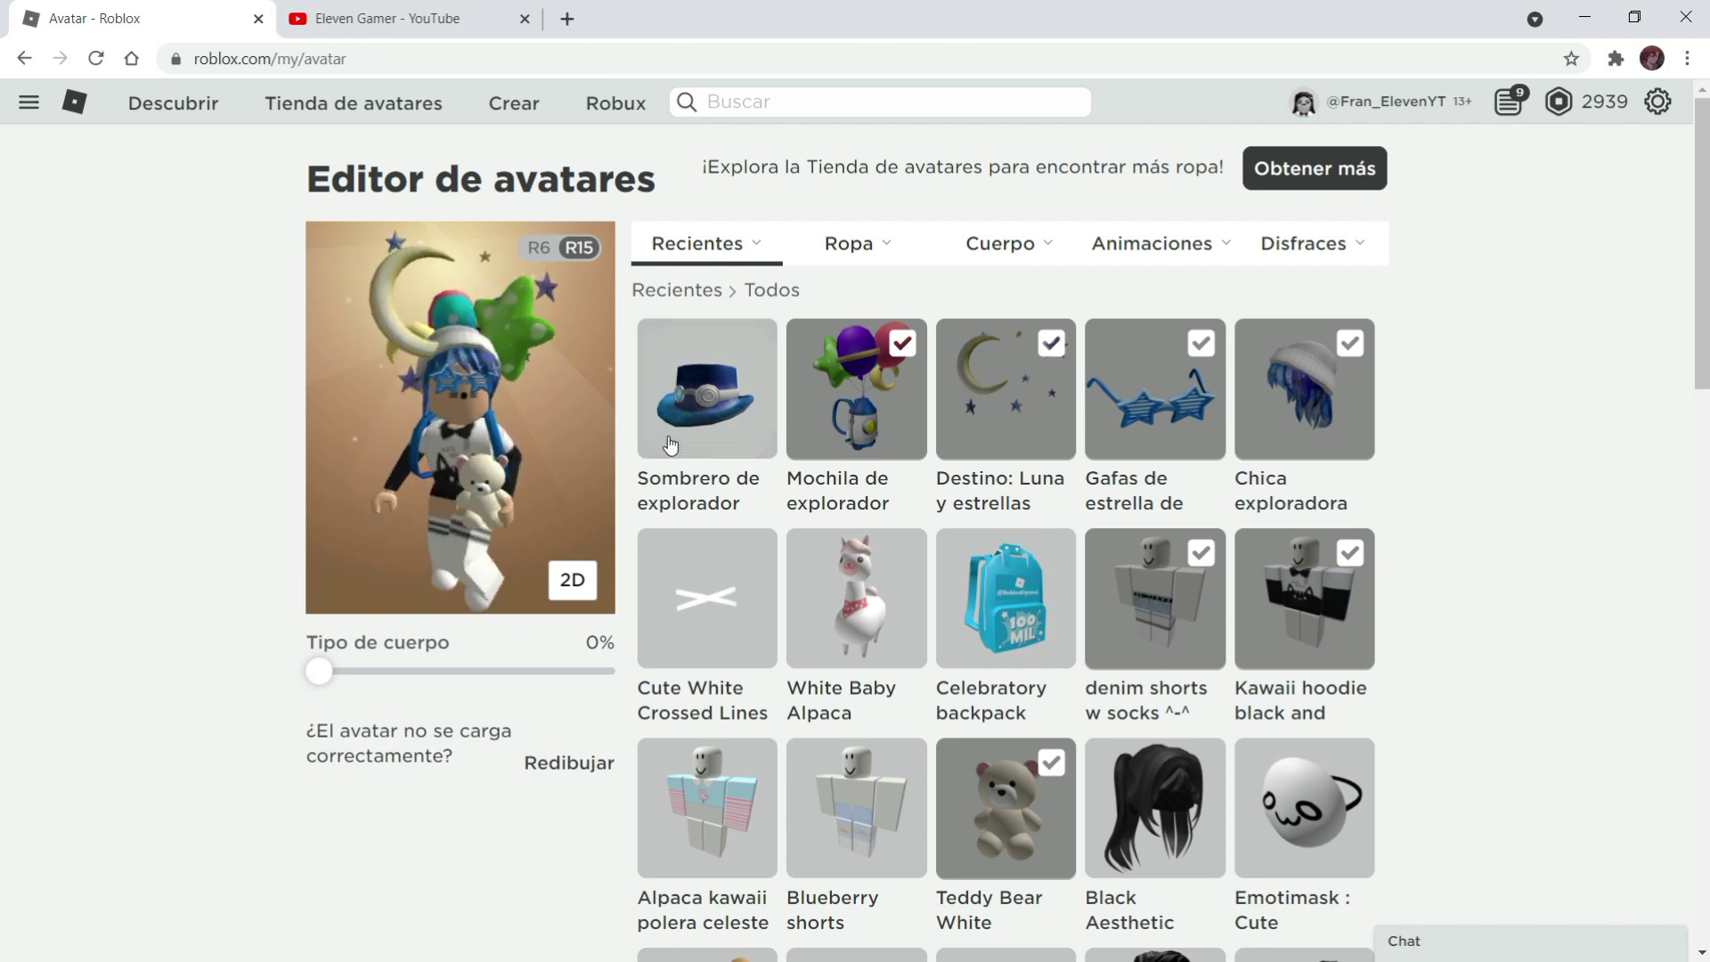
# Step: Put the Sombrero de explorador back on, check it in 3D, then return to 2D
pyautogui.click(730, 393)
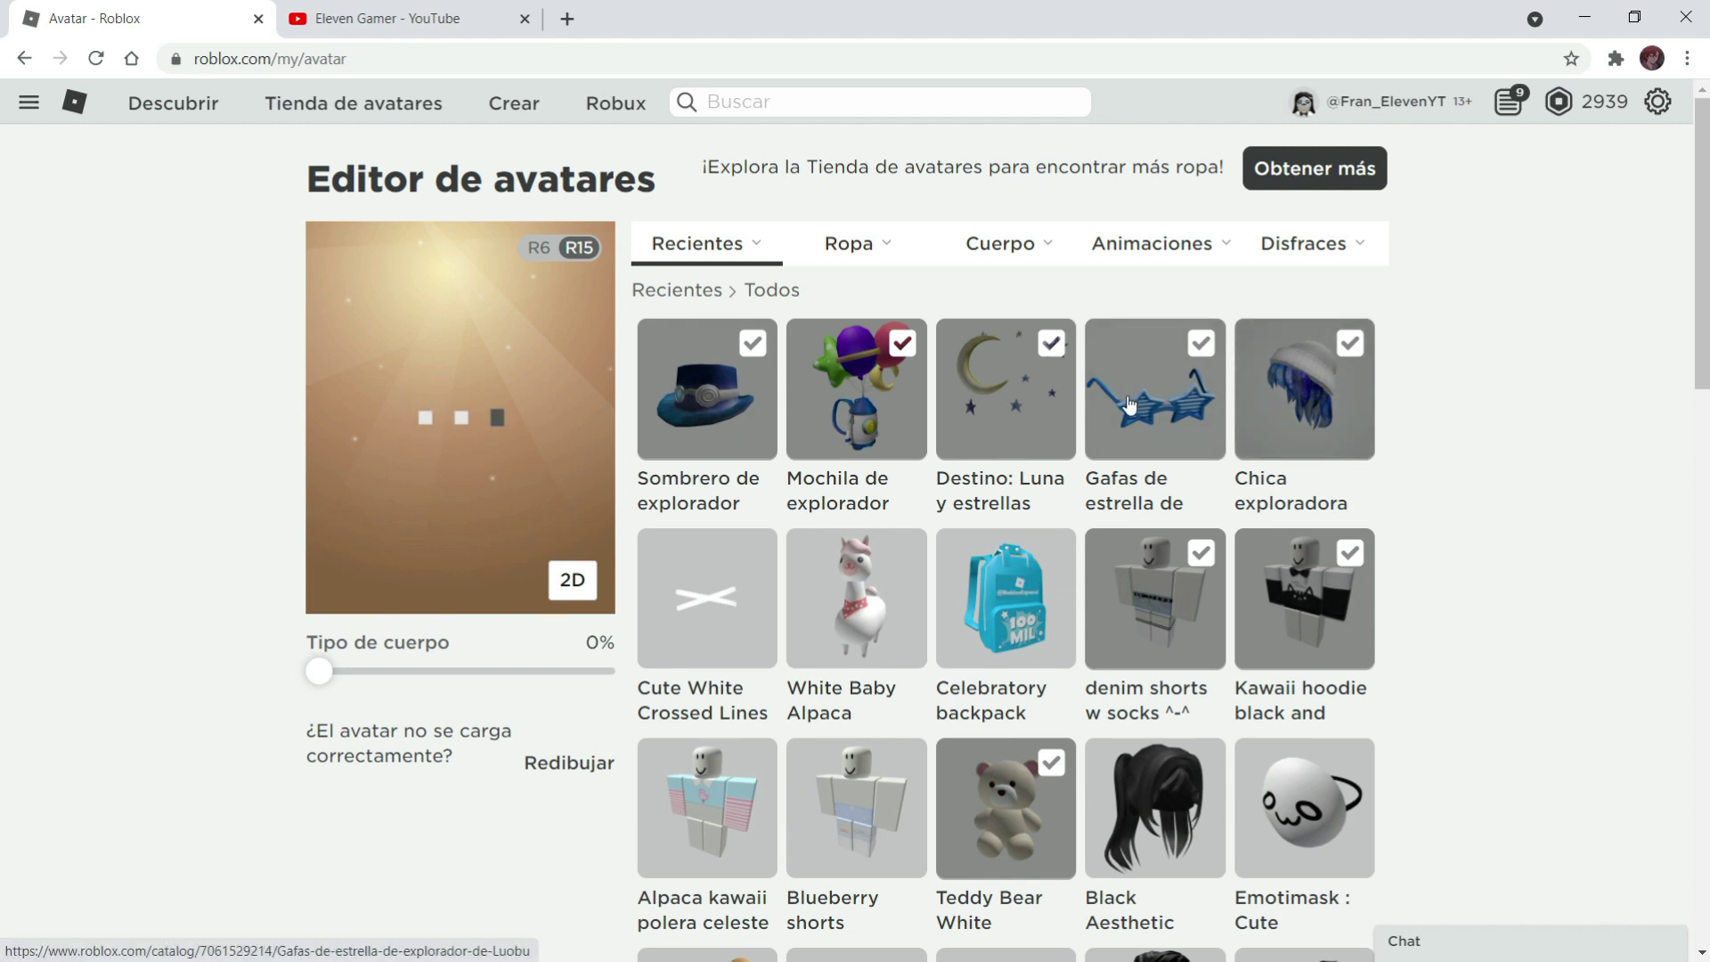
pyautogui.click(570, 572)
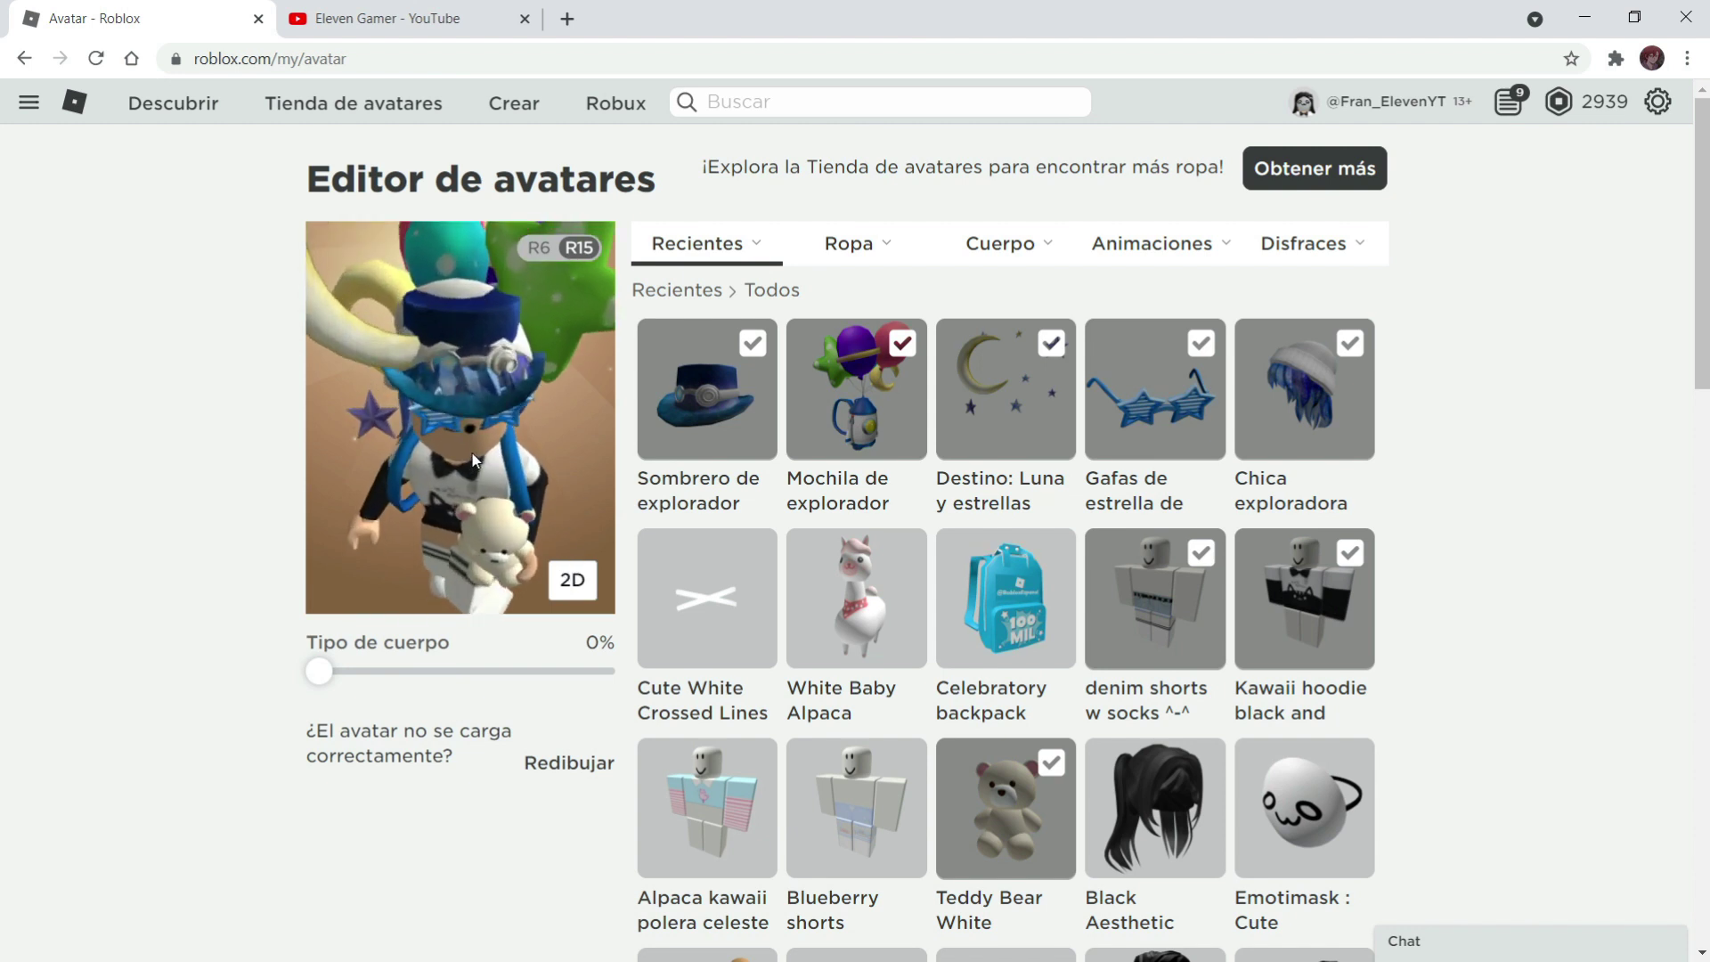
pyautogui.moveTo(472, 440)
pyautogui.mouseDown()
pyautogui.moveTo(463, 472)
pyautogui.moveTo(387, 330)
pyautogui.mouseUp()
pyautogui.moveTo(423, 466); pyautogui.dragTo(442, 440)
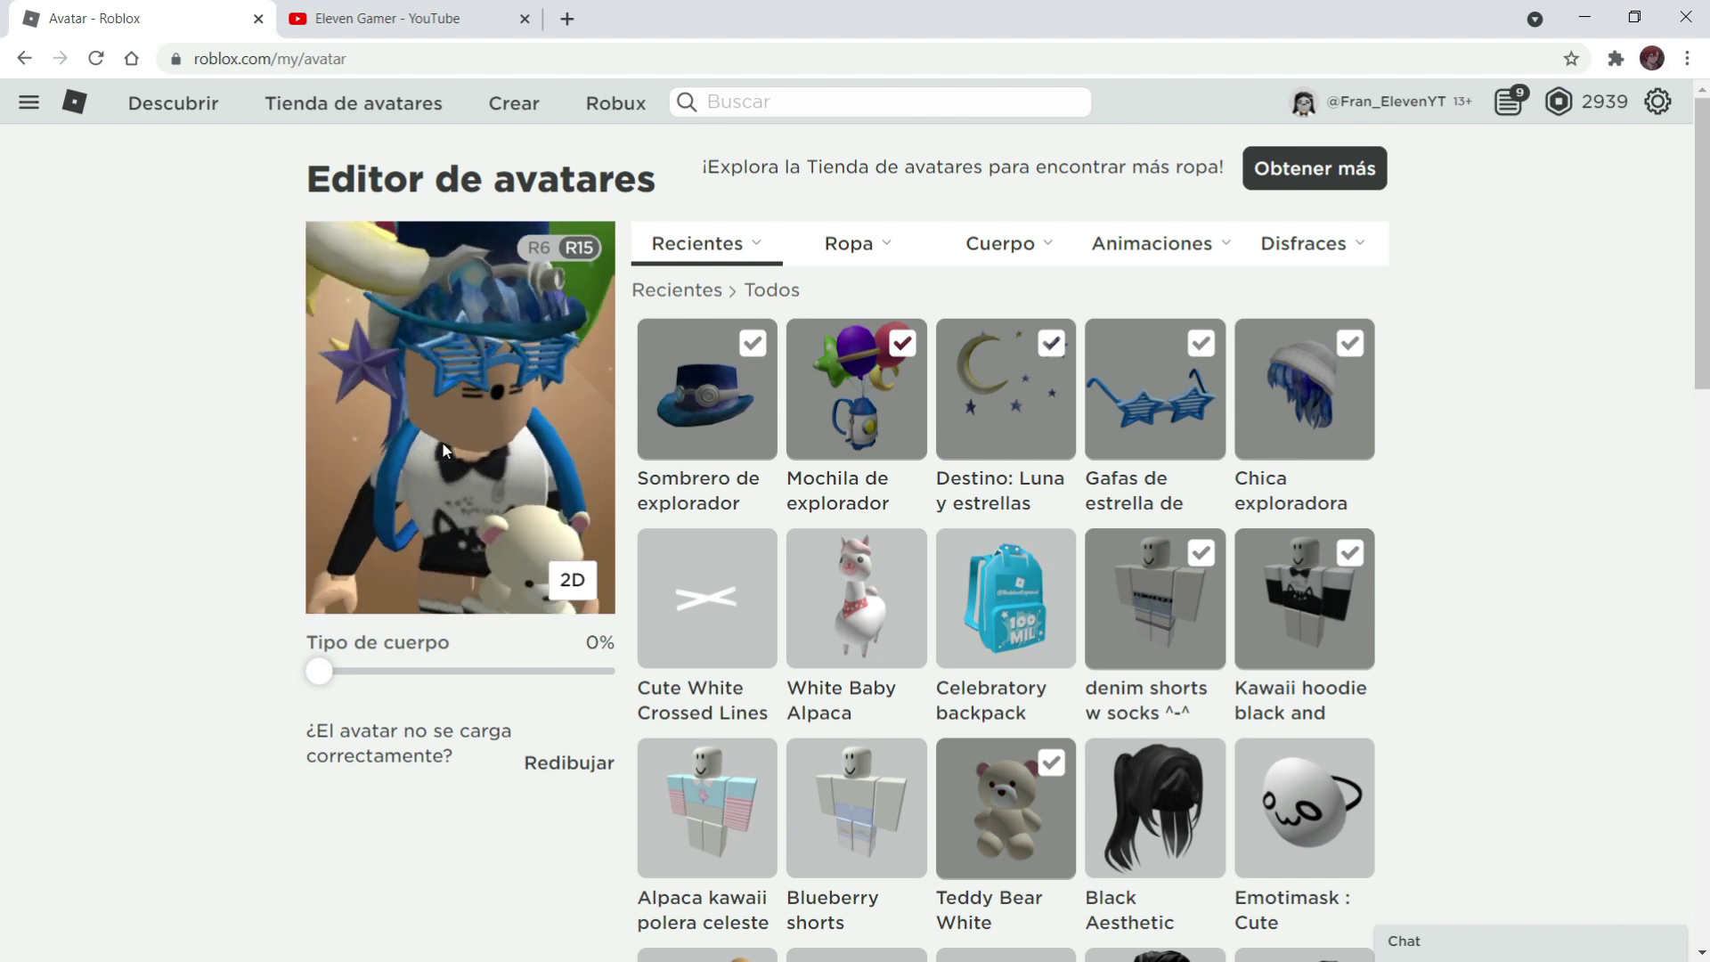
pyautogui.click(574, 583)
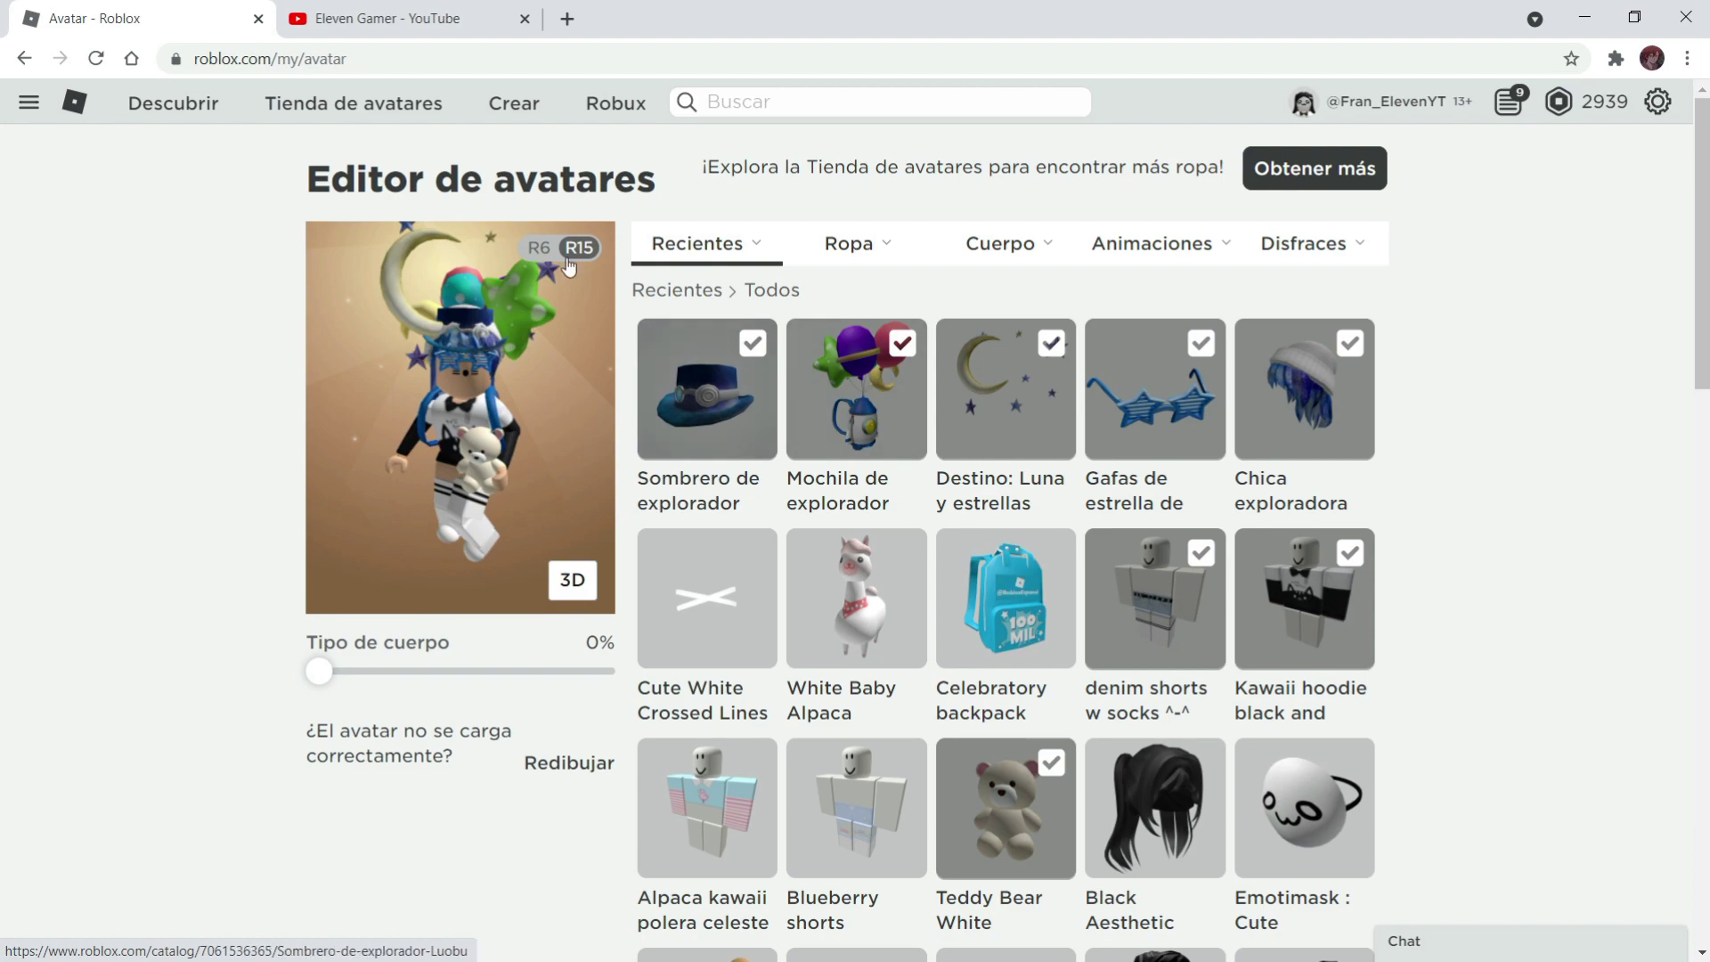
# Step: Switch to the YouTube channel tab with Ctrl+Tab
pyautogui.hotkey('ctrl', 'Tab')
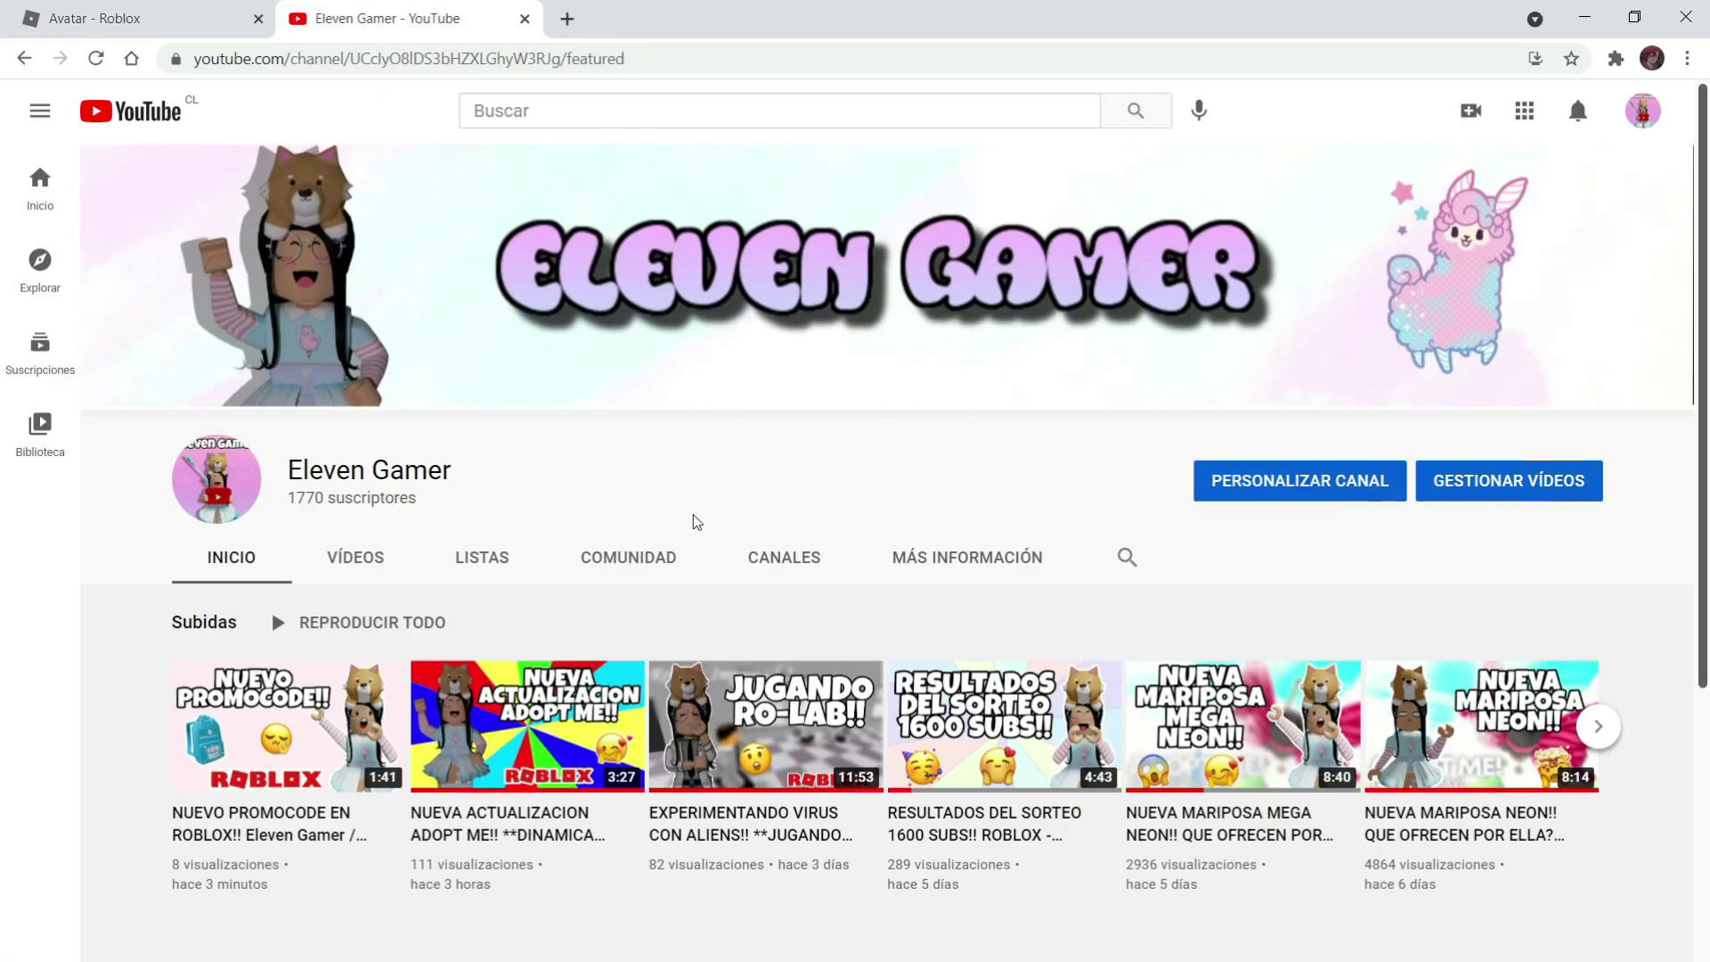